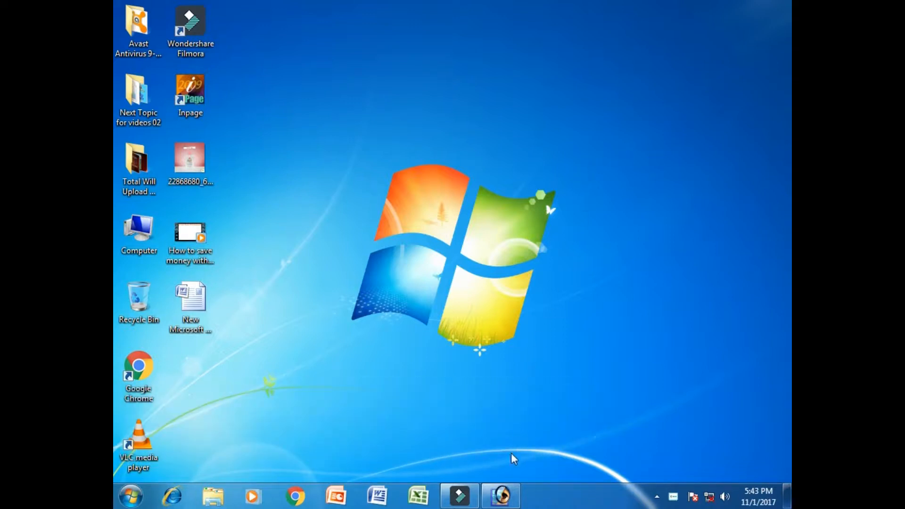
Switch to Adobe Photoshop and move the toolbox closer to the corner of the workspace
click(500, 495)
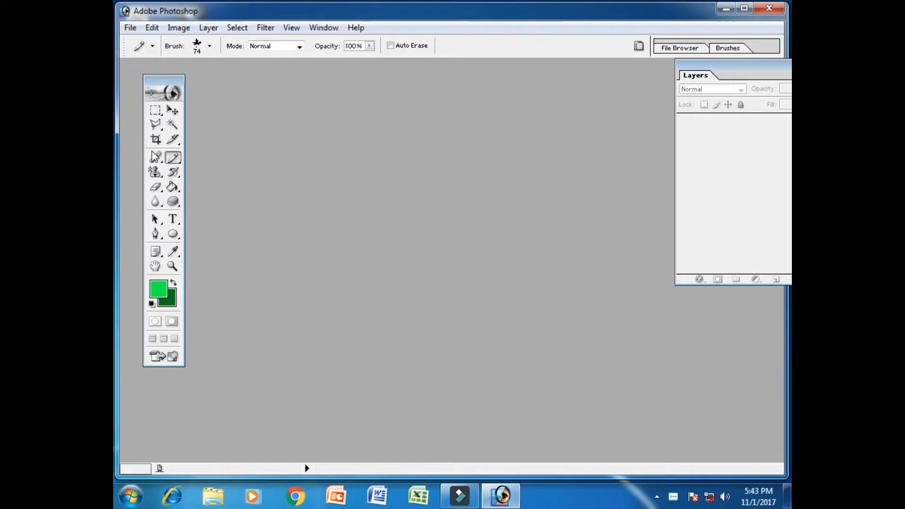
drag(152, 81, 135, 71)
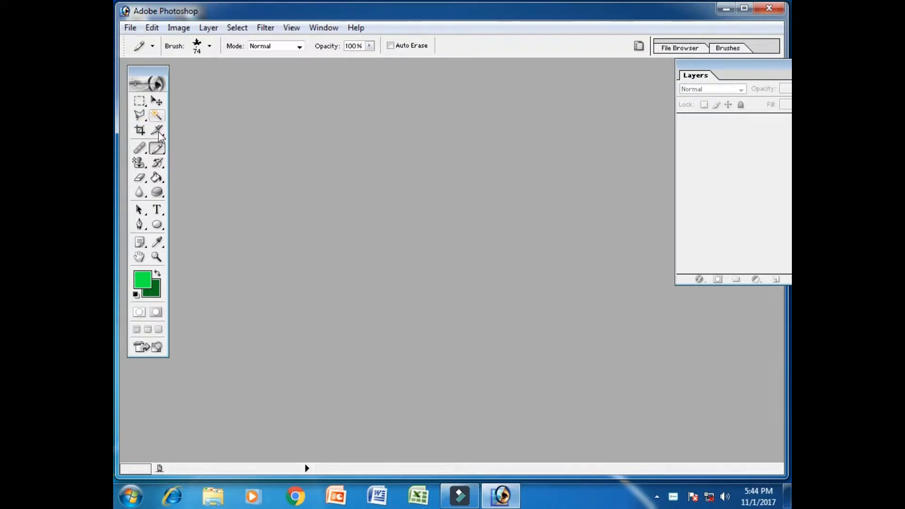
Inspect the painting tool group holding the Brush and Pencil tools and activate the Brush tool
right_click(157, 162)
right_click(158, 149)
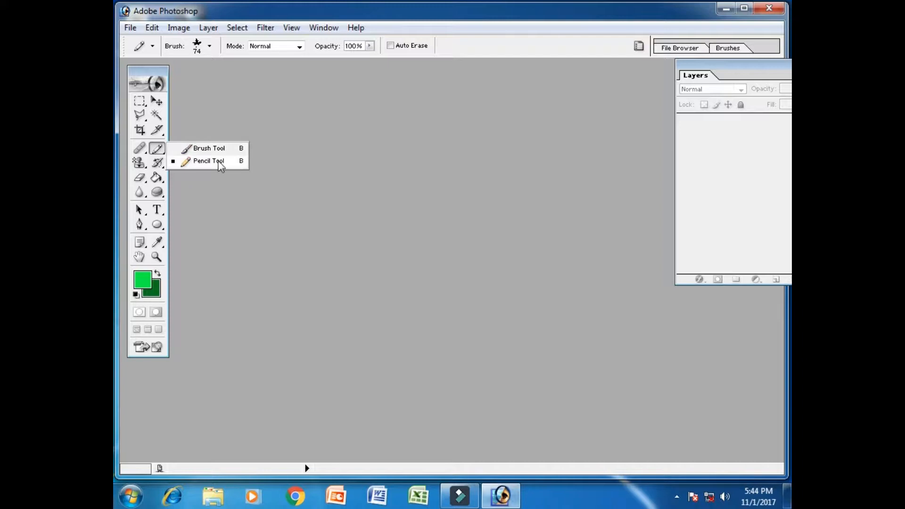
click(152, 71)
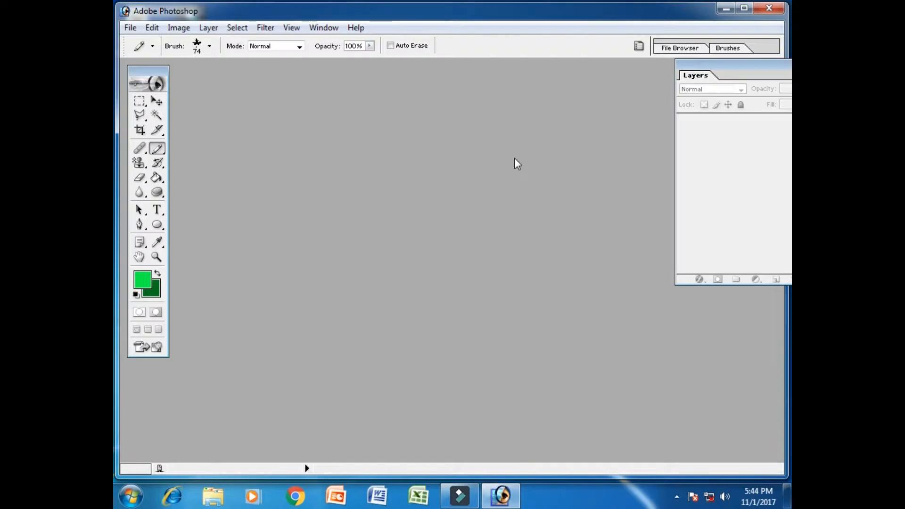
right_click(156, 150)
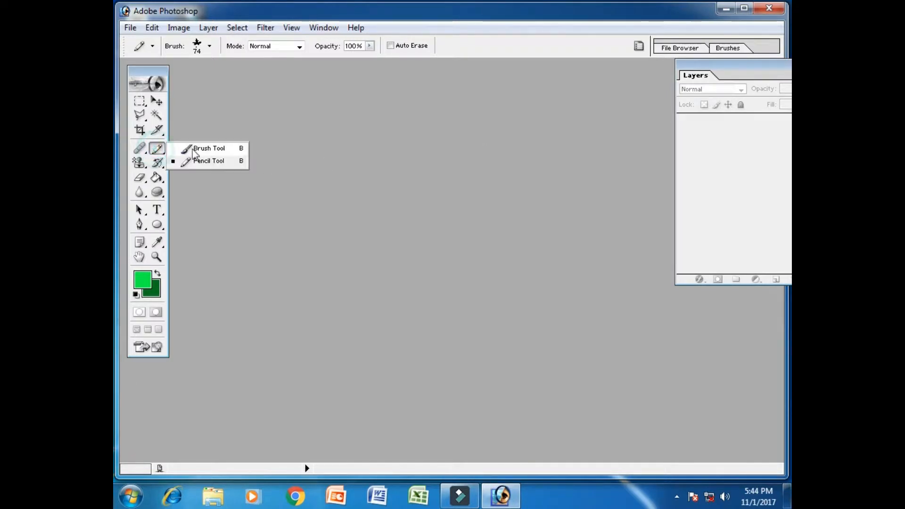
click(181, 138)
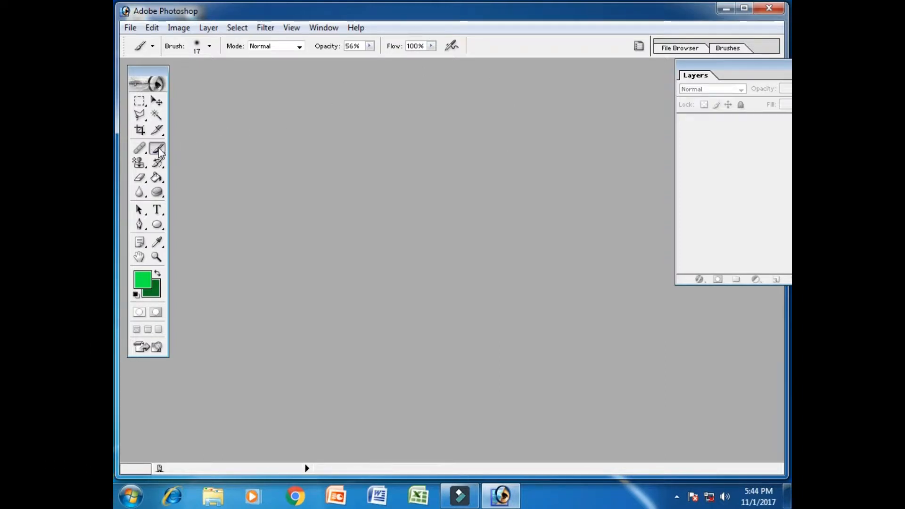
click(140, 148)
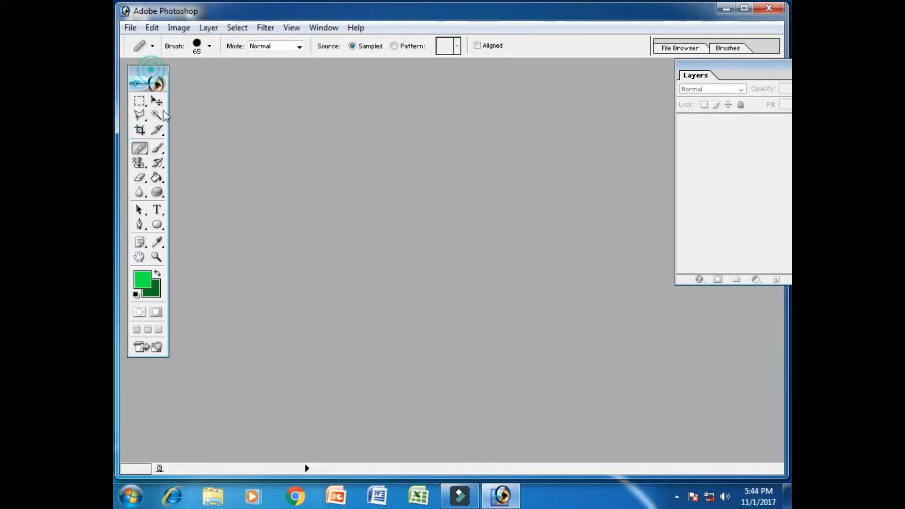
drag(157, 148, 189, 149)
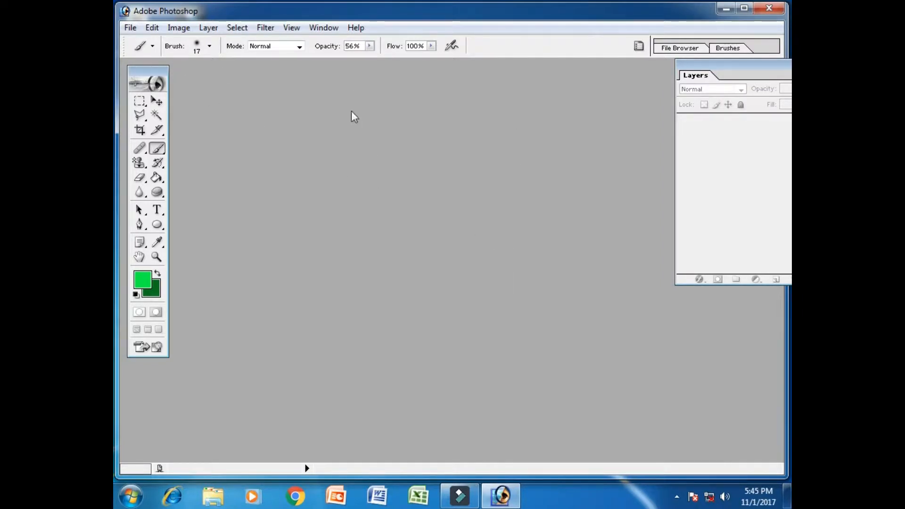
Open the hrithik-roshan portrait JPEG from the YouTube Channel folder on the Others (E:) drive
click(130, 29)
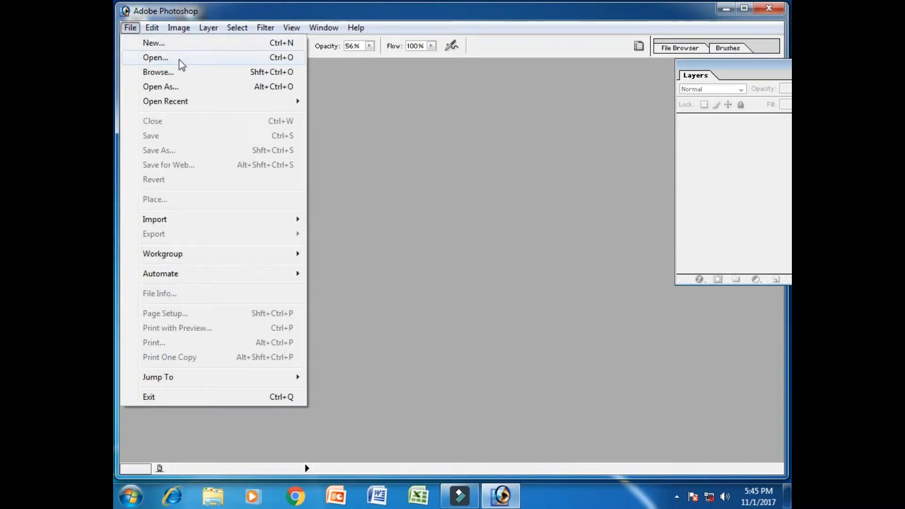
click(179, 59)
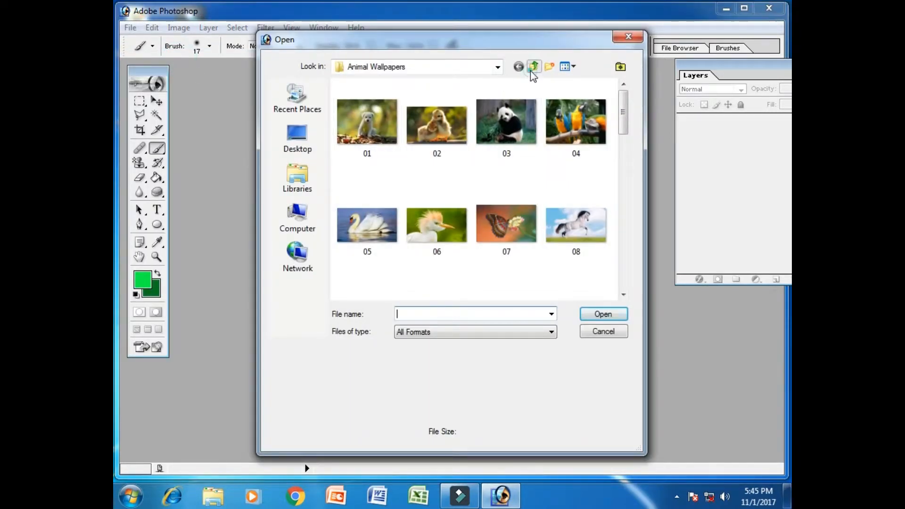
click(532, 71)
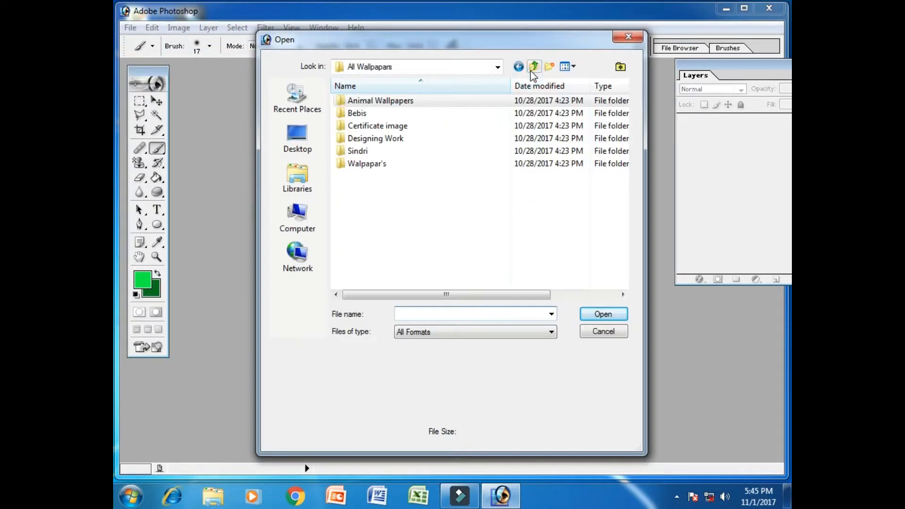
click(320, 188)
click(312, 217)
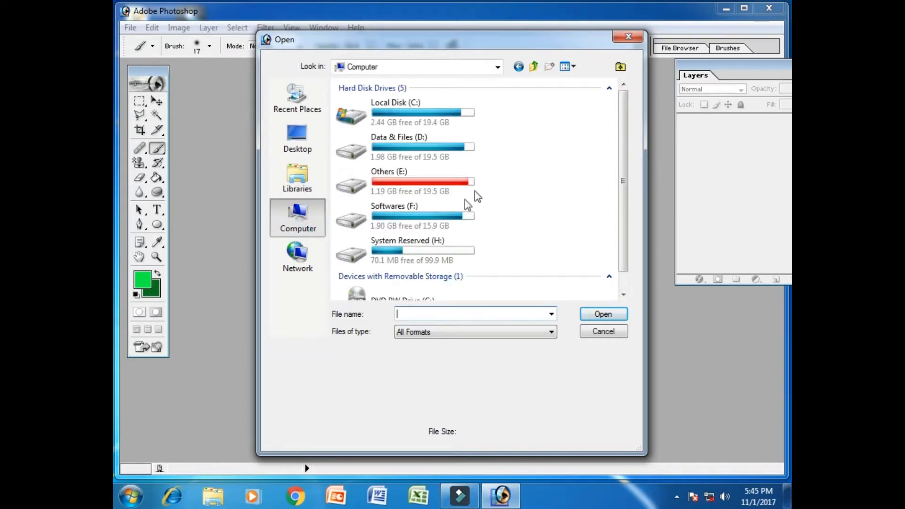
double_click(417, 189)
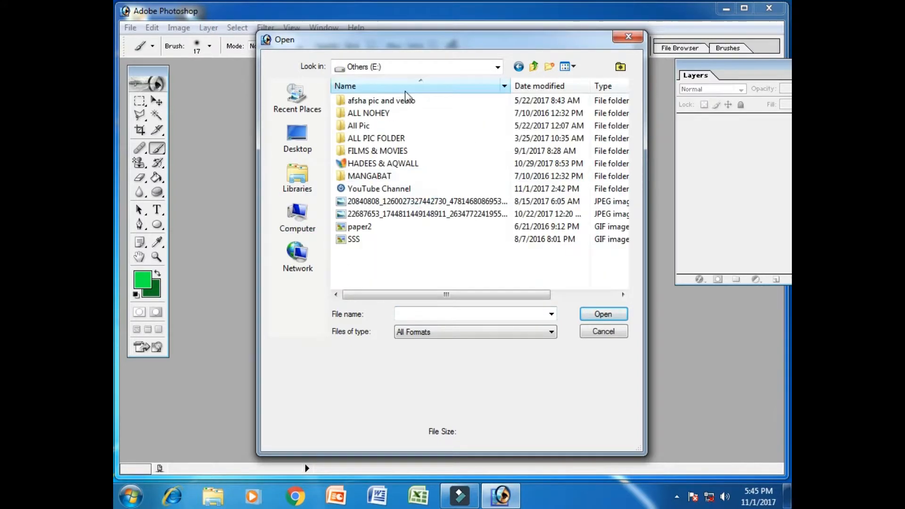
click(379, 202)
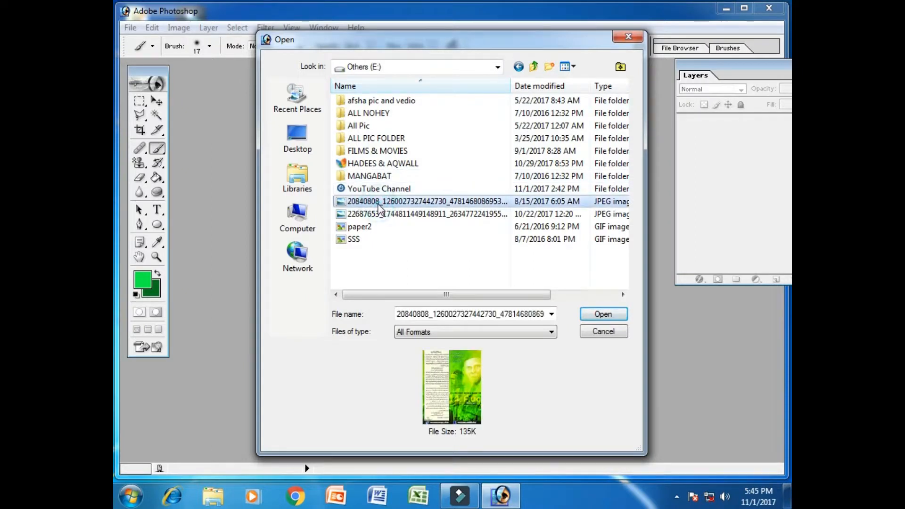
double_click(377, 188)
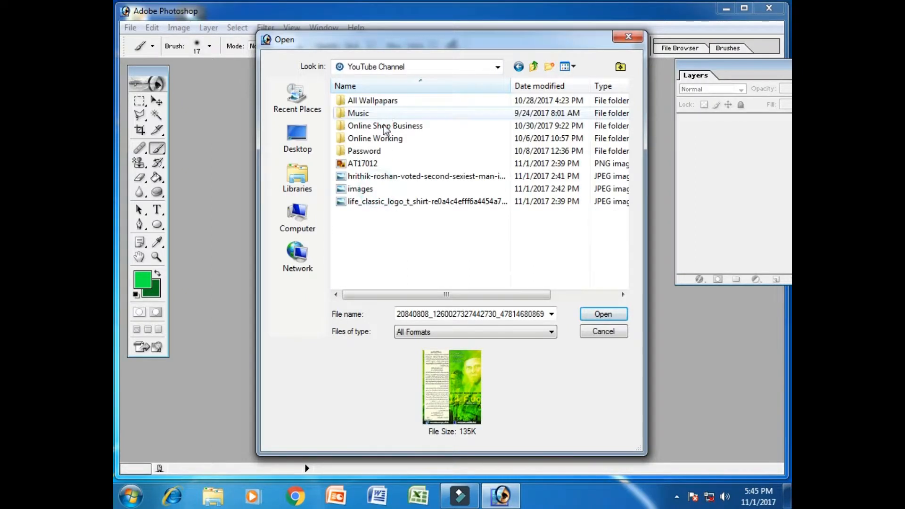
click(390, 163)
click(392, 176)
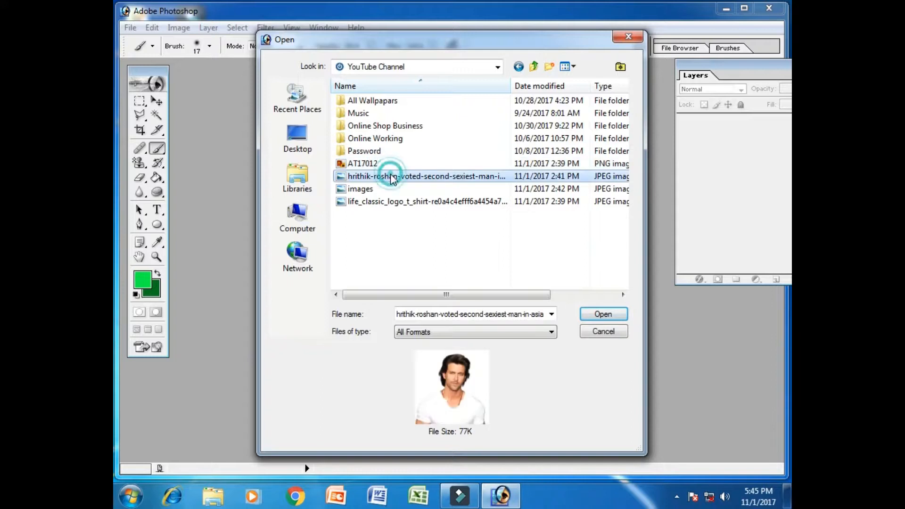
click(604, 314)
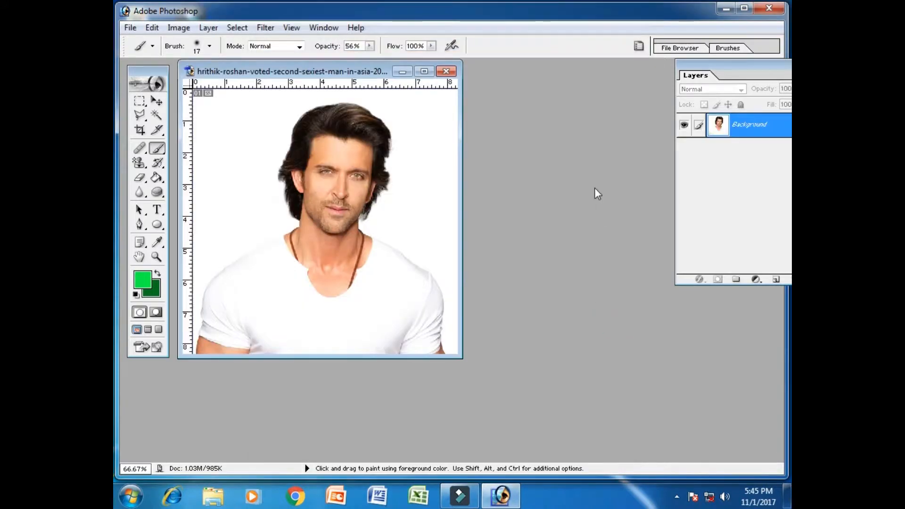
Open the life_classic_logo_t_shirt image from the YouTube Channel folder and close it again
key(ctrl+o)
click(376, 189)
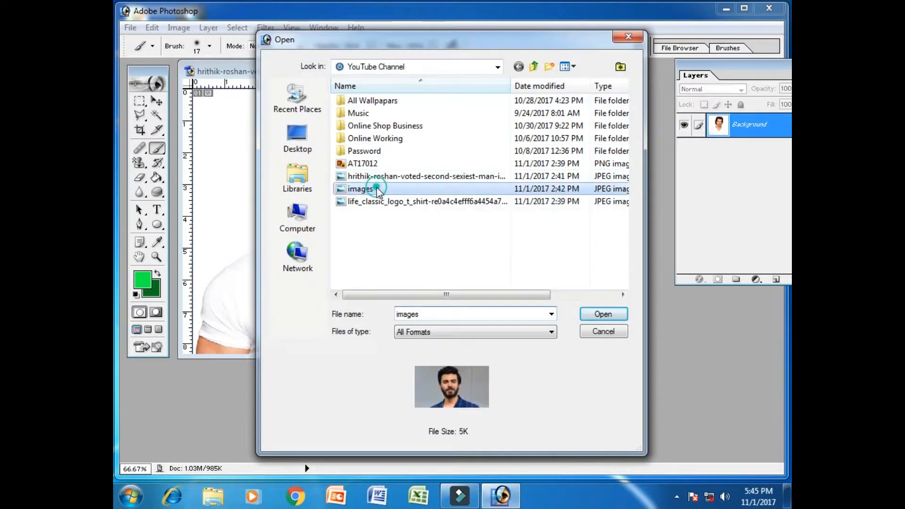
click(378, 202)
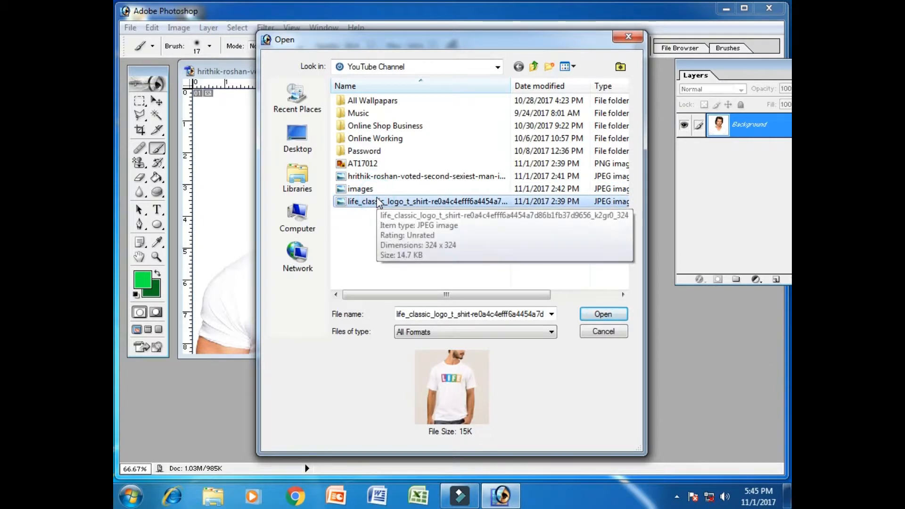
click(613, 316)
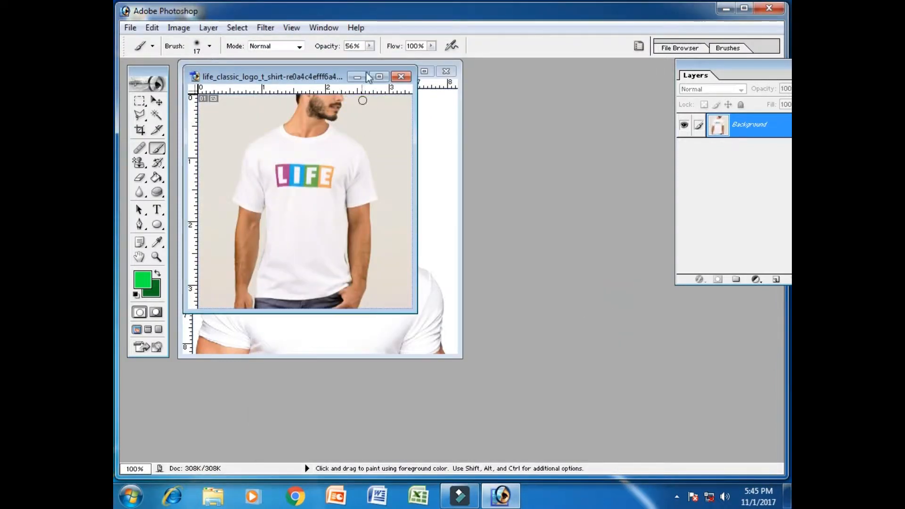
click(403, 78)
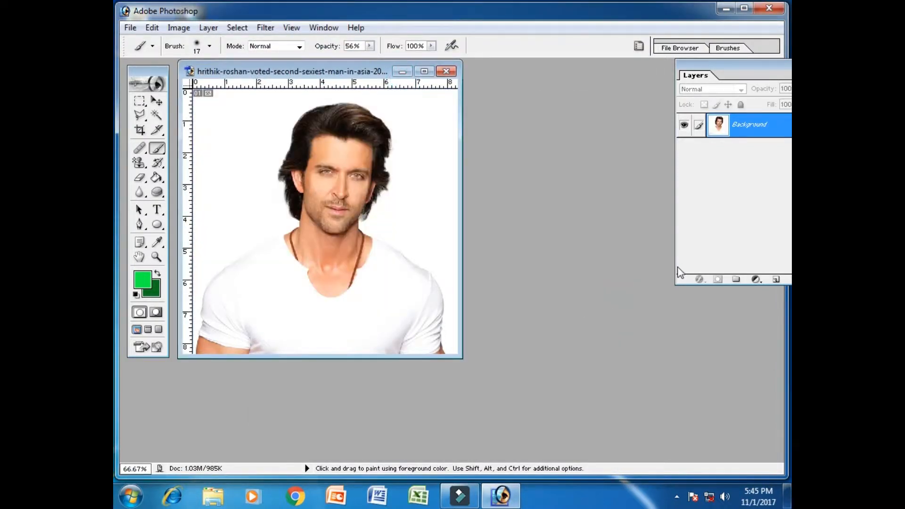
Open the Ducky image from Adobe's Photoshop 7.0 Samples folder in Program Files (x86) on drive C and reposition its window
double_click(548, 186)
click(283, 178)
click(290, 209)
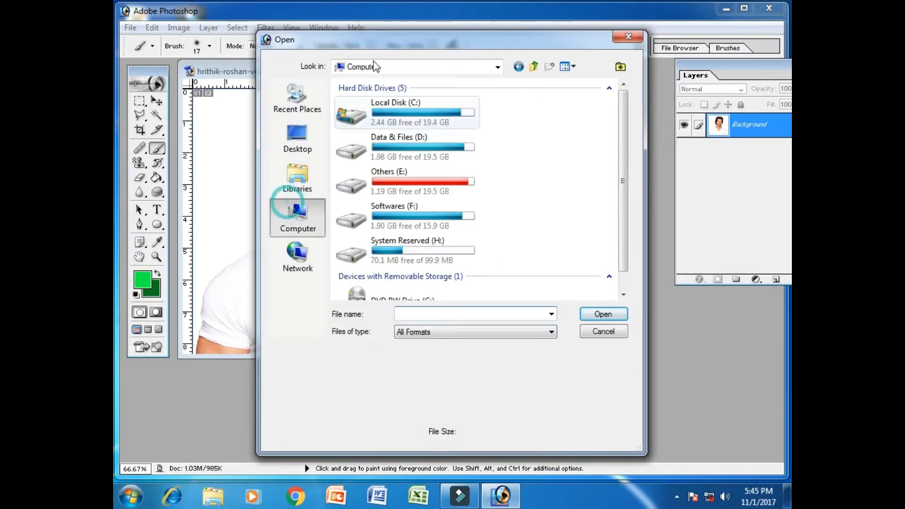
double_click(401, 120)
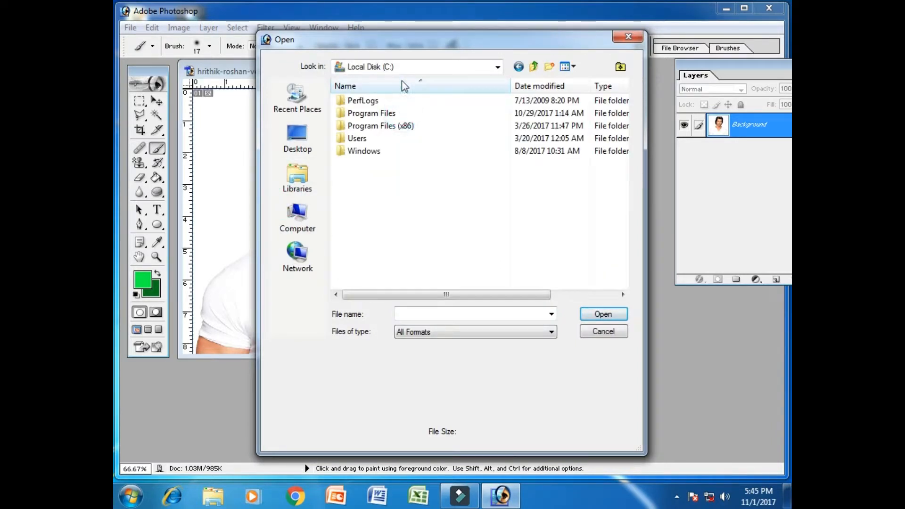
double_click(378, 113)
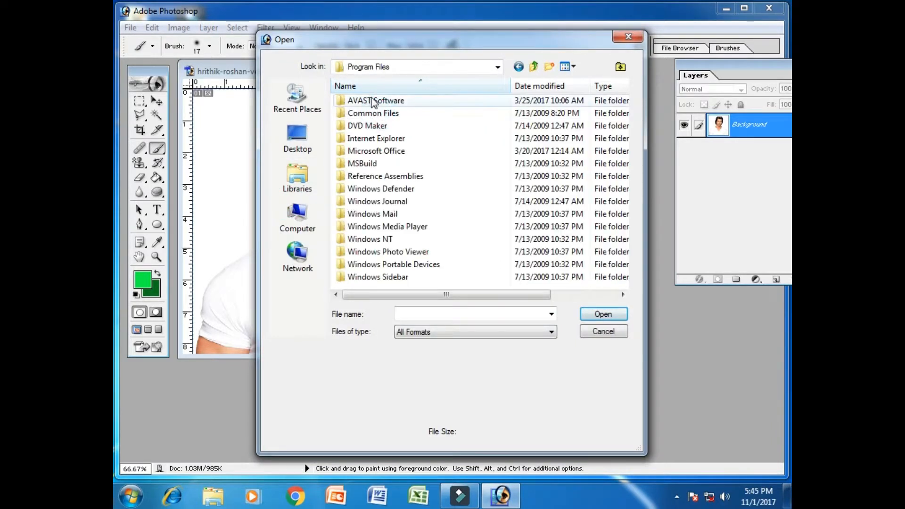
click(518, 67)
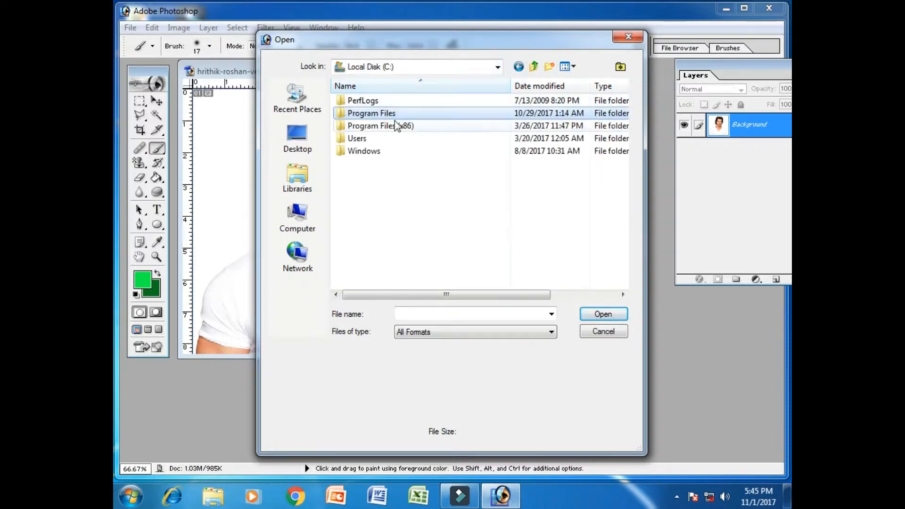
double_click(381, 125)
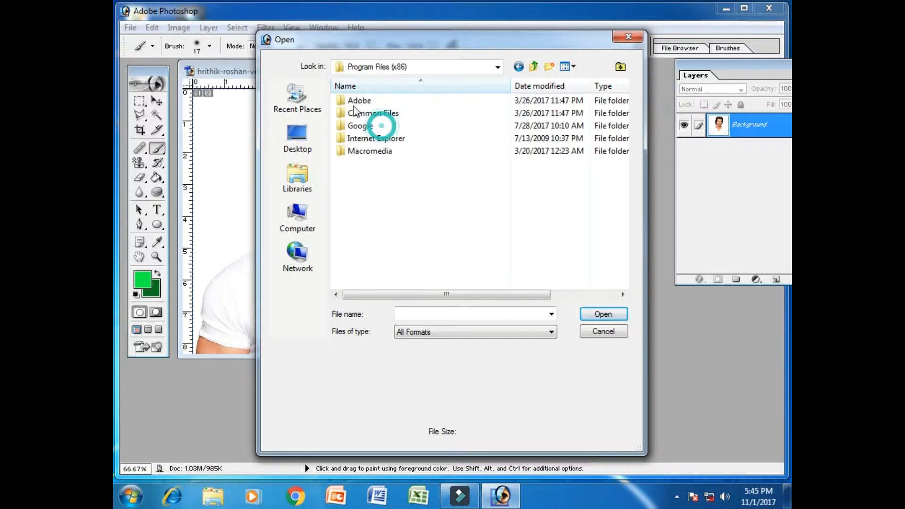
double_click(356, 101)
double_click(357, 100)
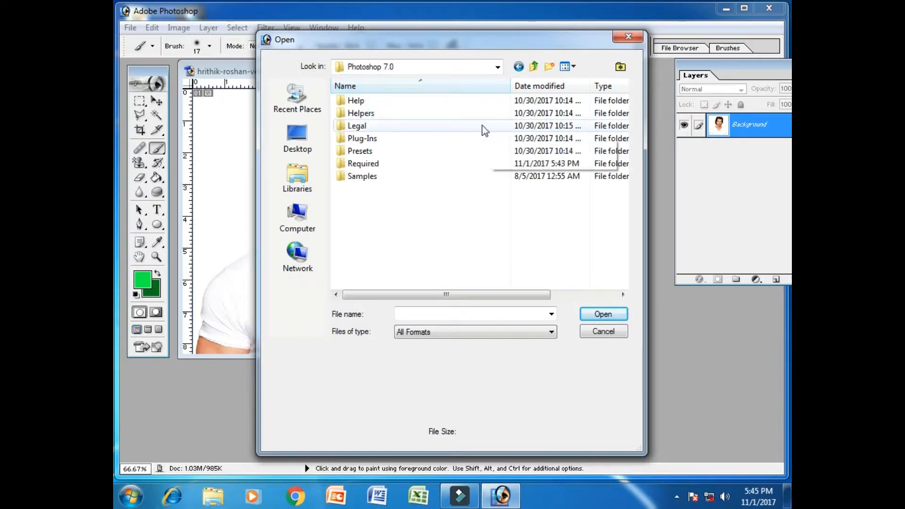
double_click(393, 177)
click(575, 118)
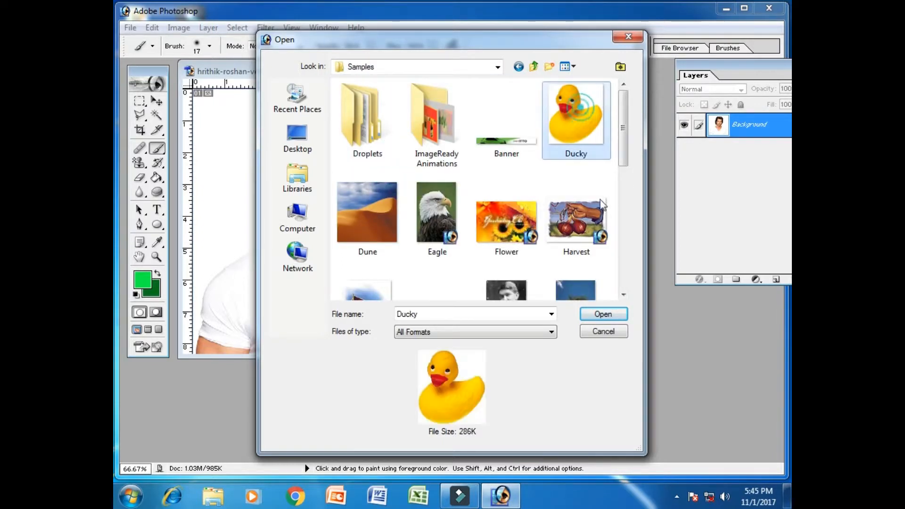
click(603, 314)
drag(251, 74, 293, 70)
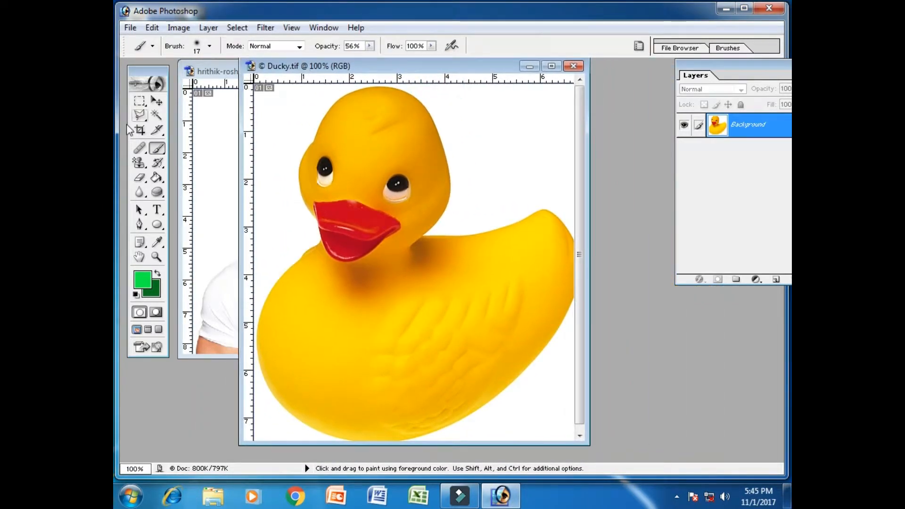
Set the Brush tool's master diameter to 85 px, and replace it with the 5 px preset brush tip
click(156, 150)
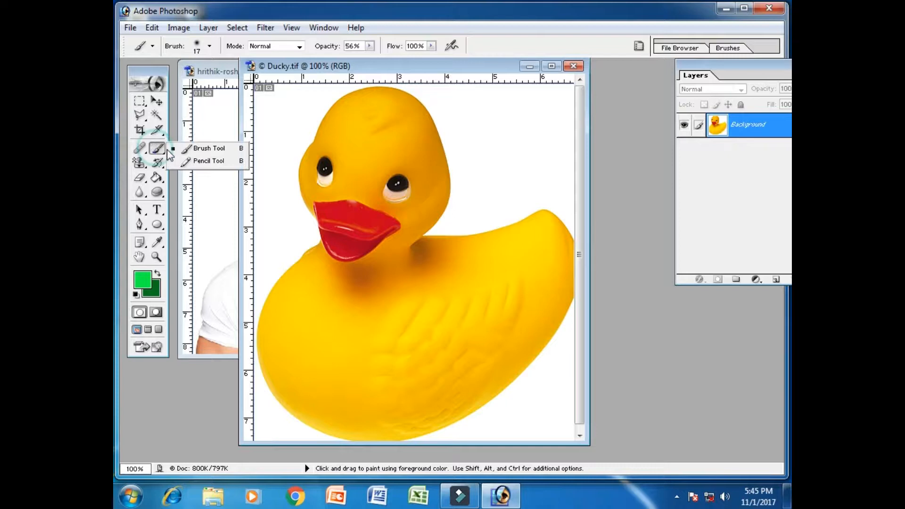
click(198, 149)
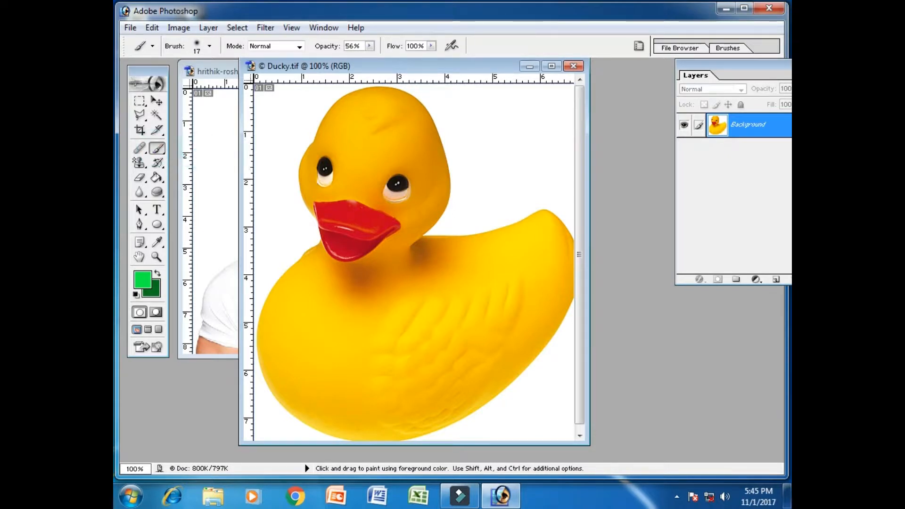
click(159, 150)
click(188, 149)
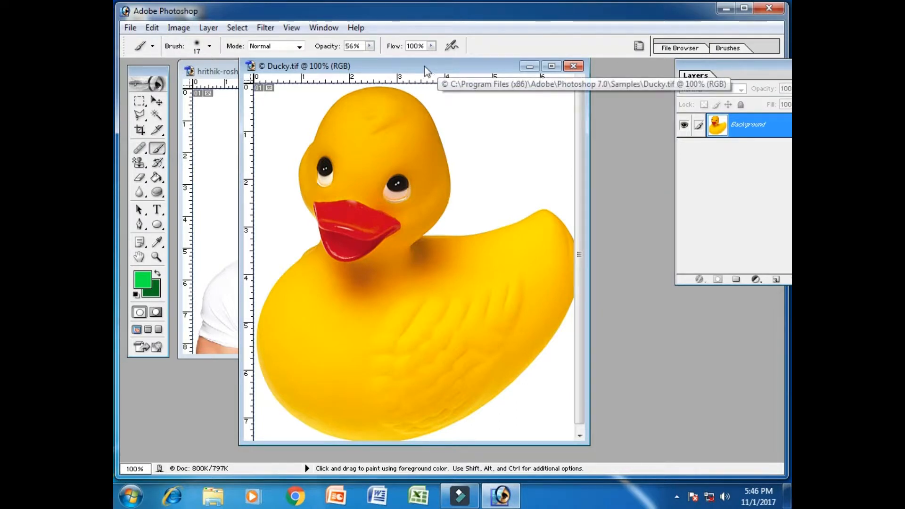
click(209, 46)
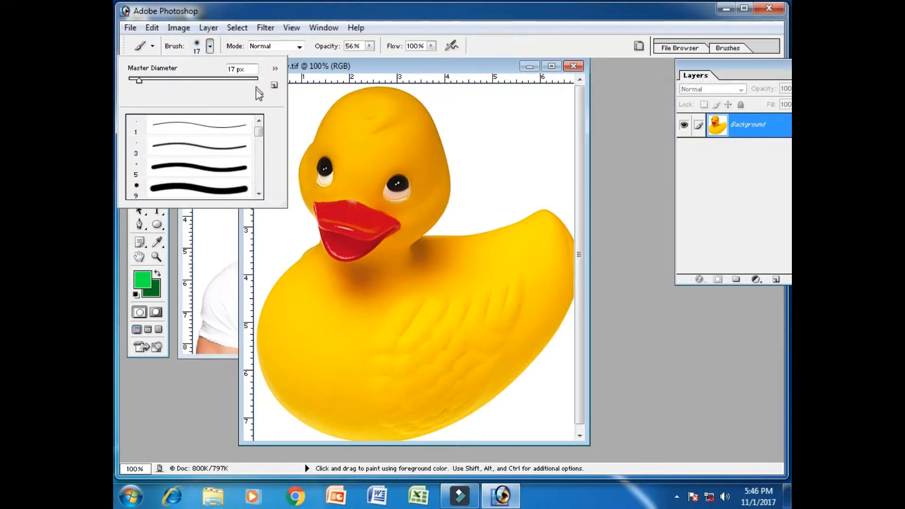
mouse_move(140, 80)
mouse_down()
mouse_move(257, 81)
mouse_move(183, 81)
mouse_up()
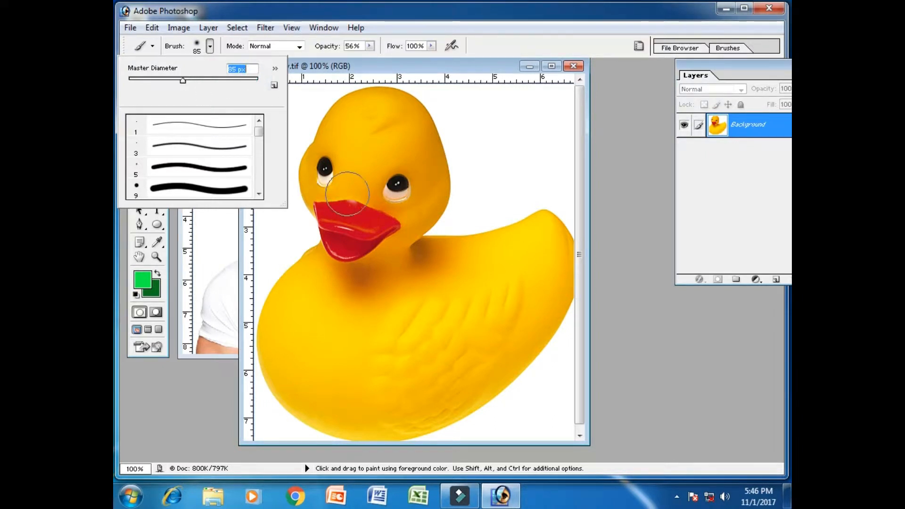
mouse_move(258, 133)
mouse_down()
mouse_move(259, 147)
mouse_move(257, 130)
mouse_up()
click(222, 174)
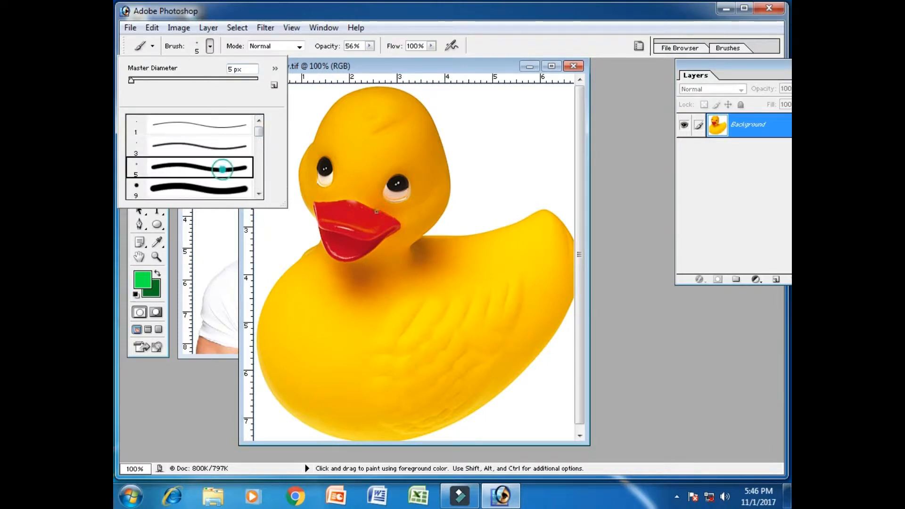
Try the 5 px brush across the duck in green and in blue (230DF7), undoing each stroke
mouse_move(416, 177)
mouse_down()
mouse_move(456, 167)
mouse_move(421, 238)
mouse_move(497, 313)
mouse_move(459, 337)
mouse_move(453, 373)
mouse_up()
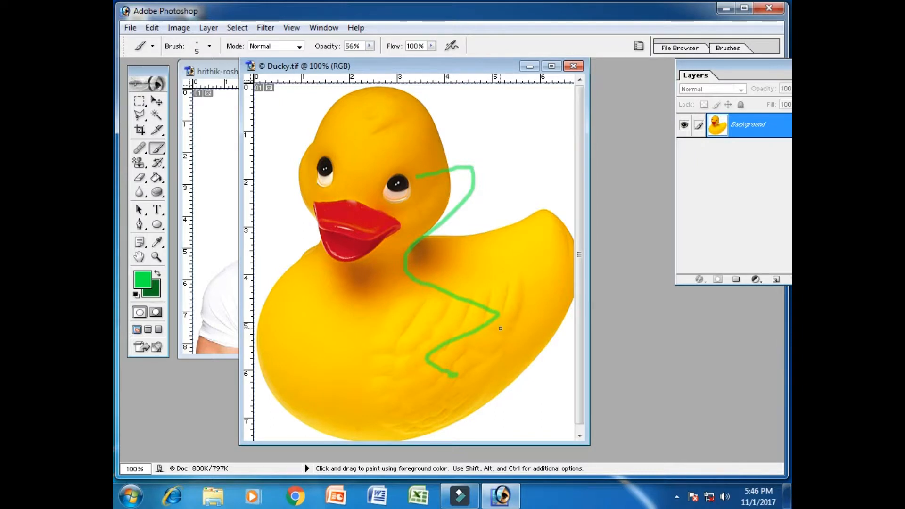
key(ctrl+z)
click(155, 285)
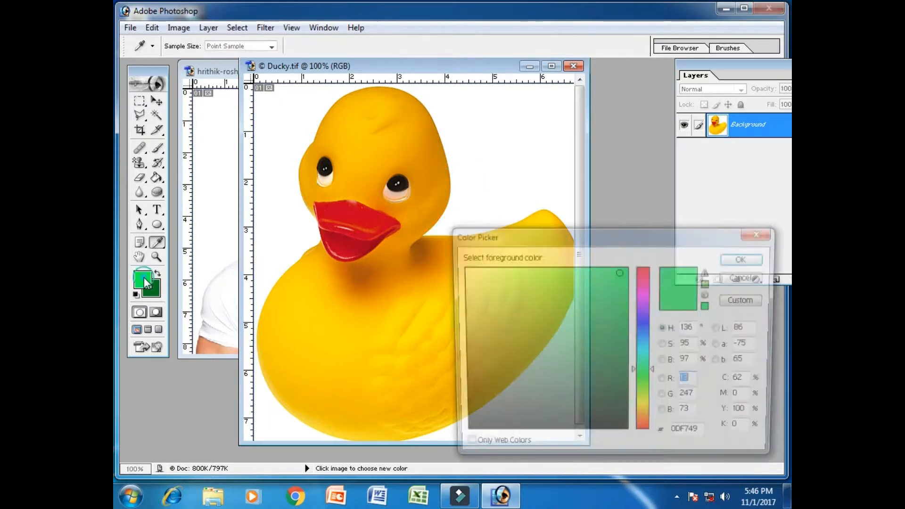
drag(644, 330, 644, 320)
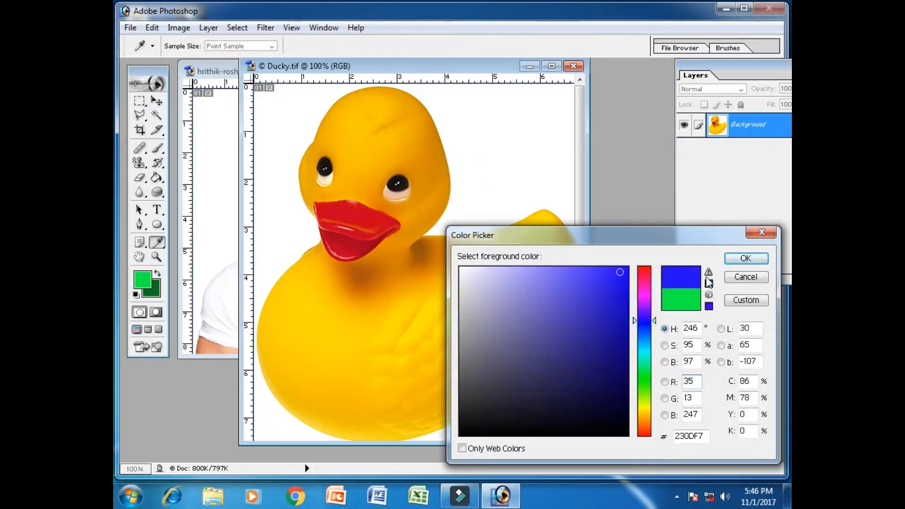
click(746, 259)
key(b)
mouse_move(476, 131)
mouse_down()
mouse_move(474, 243)
mouse_move(489, 321)
mouse_move(453, 378)
mouse_up()
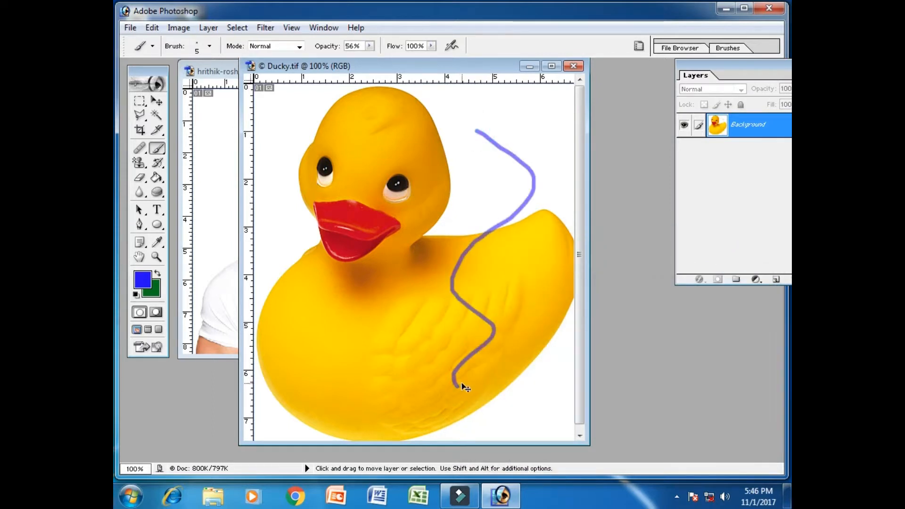
key(ctrl+z)
Set the brush's master diameter to 85 px, paint a blue test stroke over the duck's back and undo it
click(209, 46)
drag(135, 85, 188, 87)
mouse_move(459, 252)
mouse_down()
mouse_move(496, 175)
mouse_move(469, 299)
mouse_move(367, 296)
mouse_move(401, 348)
mouse_move(445, 365)
mouse_up()
key(ctrl)
key(ctrl+z)
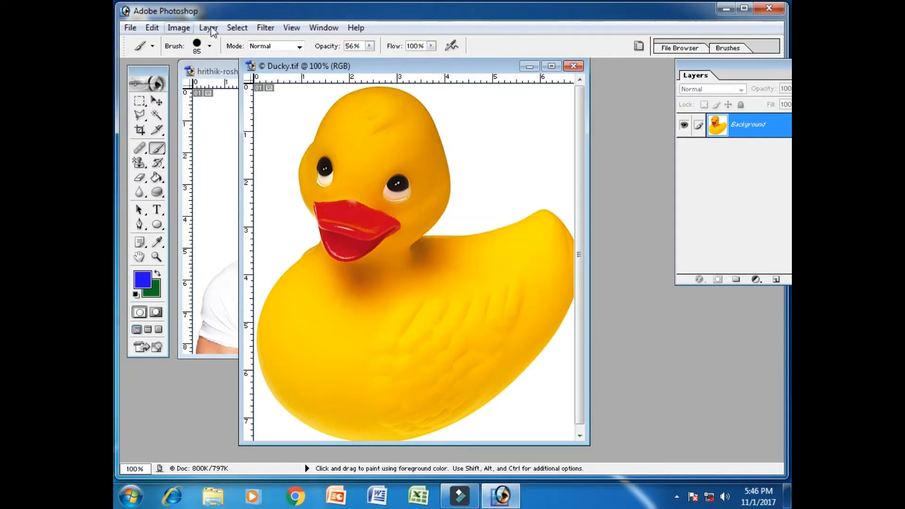
Try the Hard Light brush mode with blue strokes over the duck's head and body, and undo the strokes
click(291, 47)
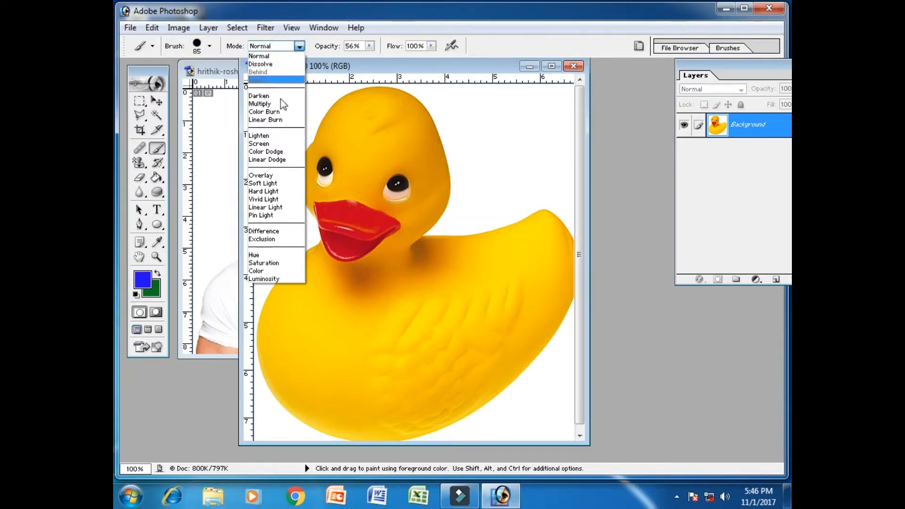
click(277, 191)
mouse_move(332, 214)
mouse_down()
mouse_move(380, 125)
mouse_move(429, 260)
mouse_move(385, 310)
mouse_move(323, 308)
mouse_up()
mouse_move(399, 371)
mouse_down()
mouse_move(446, 343)
mouse_move(469, 349)
mouse_up()
key(ctrl+z)
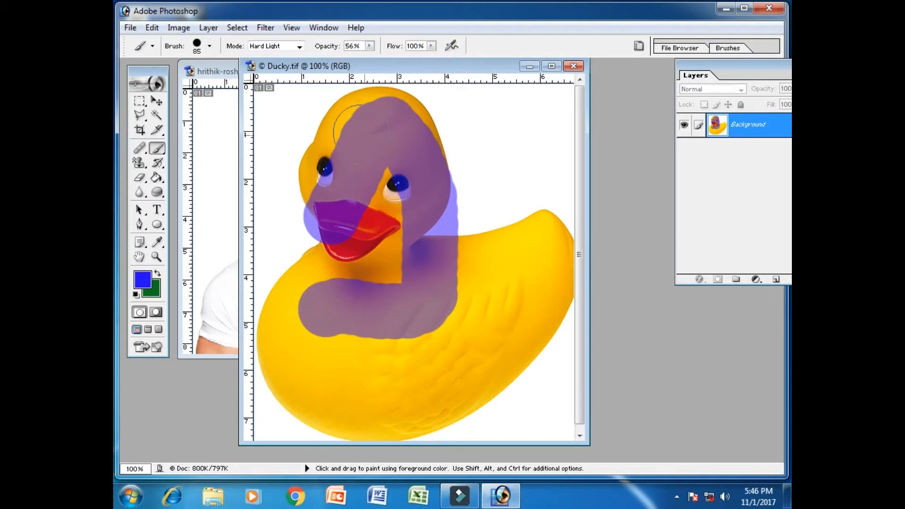
key(ctrl+alt+z)
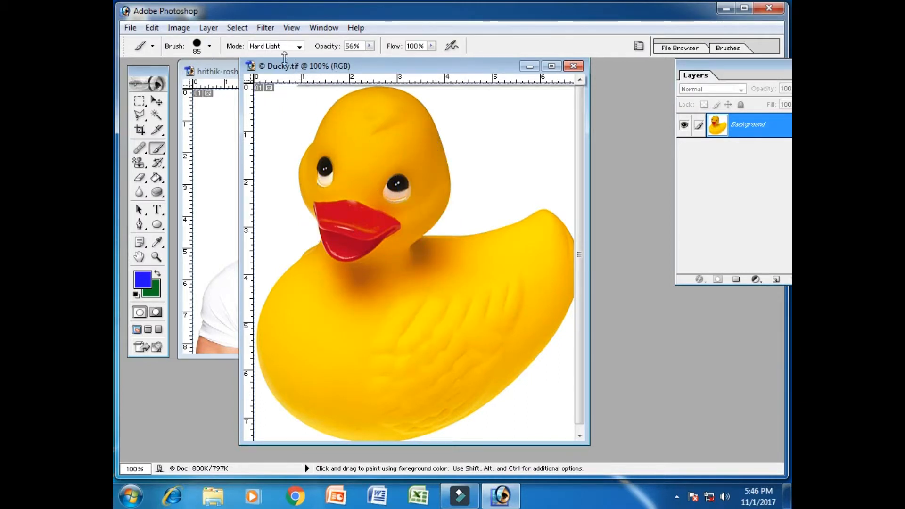
Raise the brush opacity to 100% and paint blue over the duck's head in Hard Light mode
click(370, 46)
drag(370, 56, 368, 57)
mouse_move(386, 170)
mouse_down()
mouse_move(388, 121)
mouse_move(421, 125)
mouse_move(411, 162)
mouse_move(454, 214)
mouse_move(441, 123)
mouse_move(373, 128)
mouse_move(381, 236)
mouse_up()
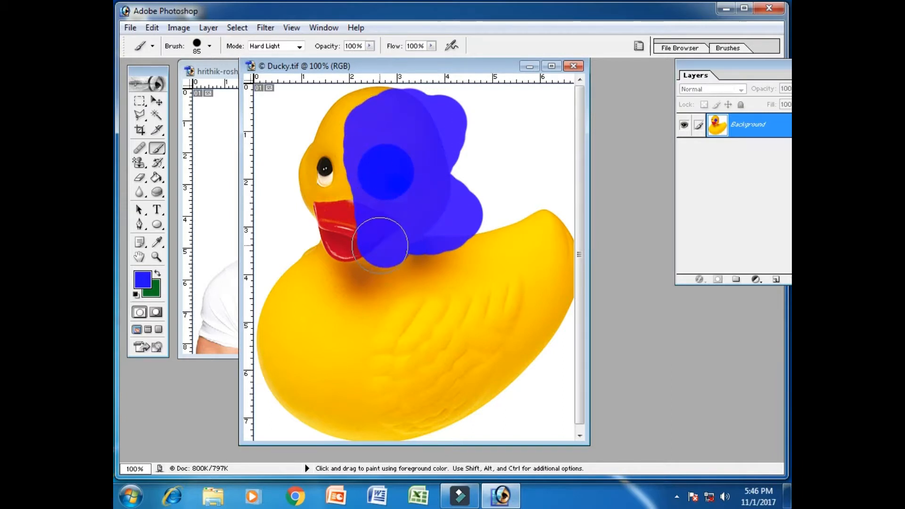
Switch the brush mode to Normal and paint a solid blue vertical band over the duck's beak side
click(297, 46)
click(262, 63)
mouse_move(296, 129)
mouse_down()
mouse_move(290, 305)
mouse_move(316, 317)
mouse_move(304, 369)
mouse_move(276, 344)
mouse_move(277, 402)
mouse_up()
Lower the brush opacity to 35% and paint translucent blue over the duck's wing and tail
click(370, 46)
drag(371, 57, 338, 55)
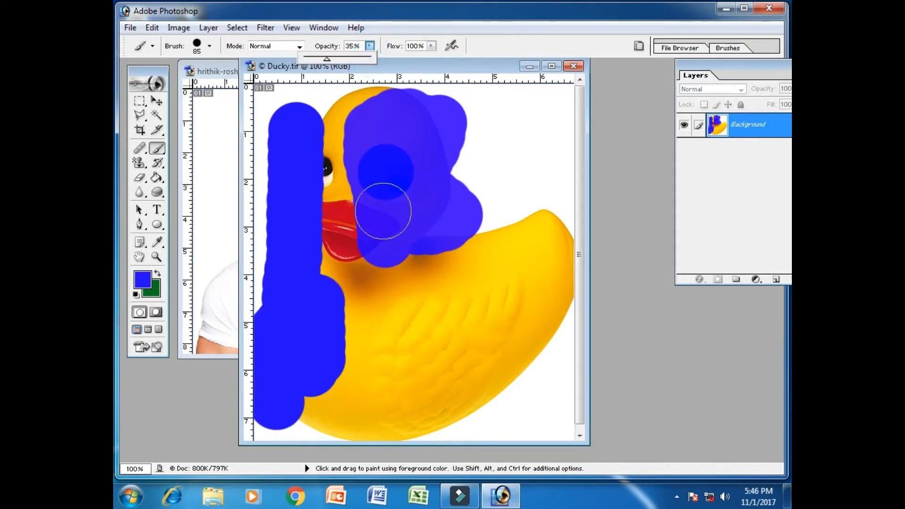
click(416, 286)
mouse_move(434, 296)
mouse_down()
mouse_move(431, 404)
mouse_move(515, 363)
mouse_move(542, 264)
mouse_move(359, 344)
mouse_move(372, 410)
mouse_move(406, 424)
mouse_up()
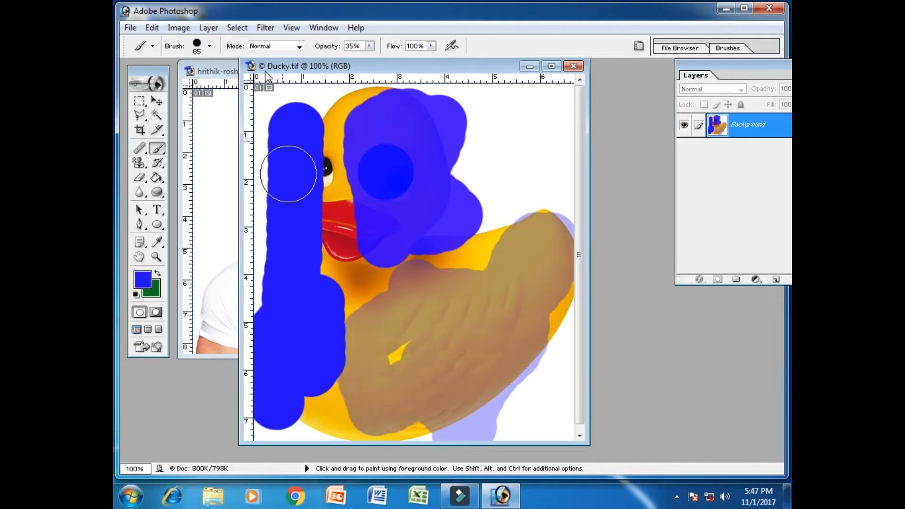
Paint over the whole duck in Linear Light mode, and revert the image to its saved version
click(292, 46)
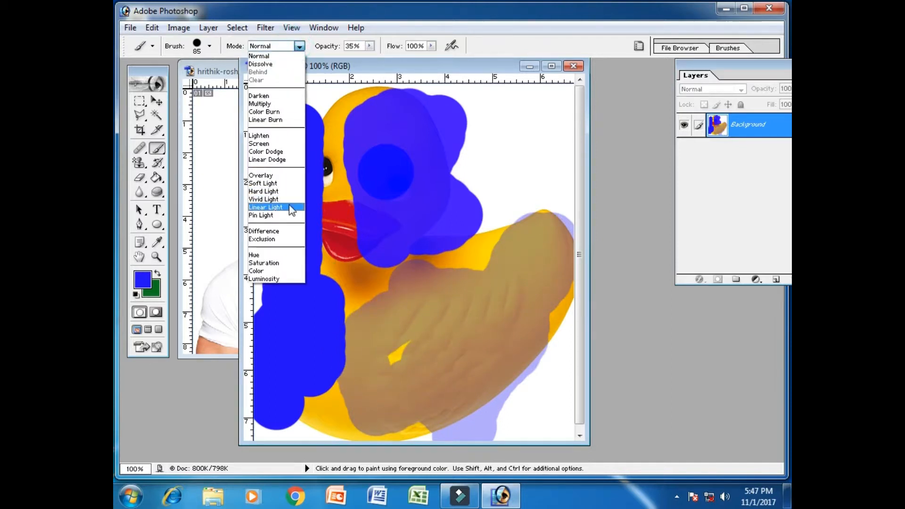
click(283, 209)
drag(465, 283, 499, 233)
mouse_move(373, 313)
mouse_down()
mouse_move(335, 213)
mouse_move(327, 124)
mouse_move(368, 94)
mouse_move(397, 91)
mouse_move(394, 171)
mouse_move(453, 274)
mouse_move(565, 278)
mouse_move(551, 353)
mouse_move(473, 389)
mouse_move(375, 405)
mouse_move(305, 398)
mouse_move(398, 368)
mouse_up()
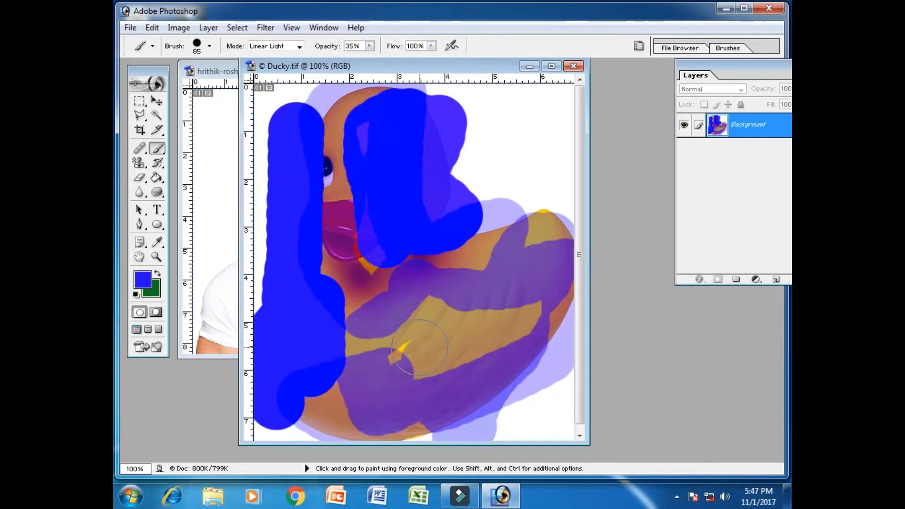
key(F12)
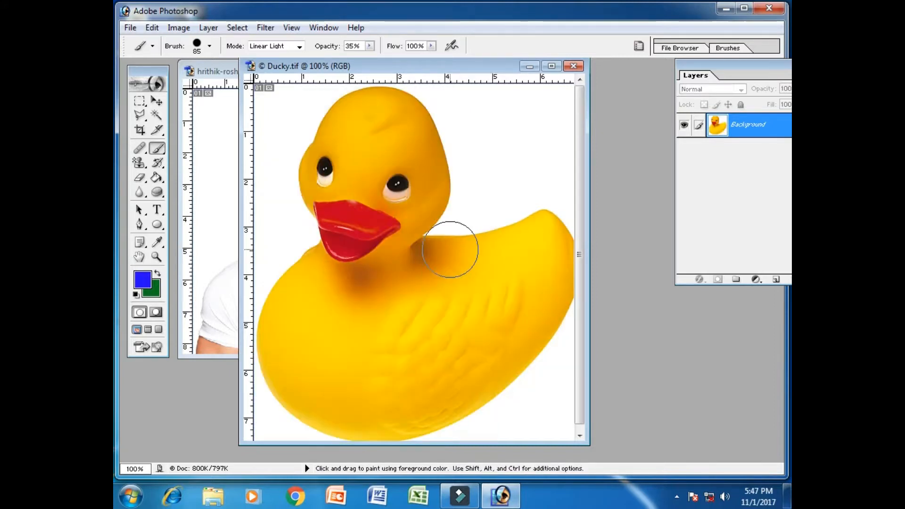
Choose the 112 px grass-blade brush tip from the brush presets
click(209, 45)
drag(260, 128, 262, 175)
click(200, 142)
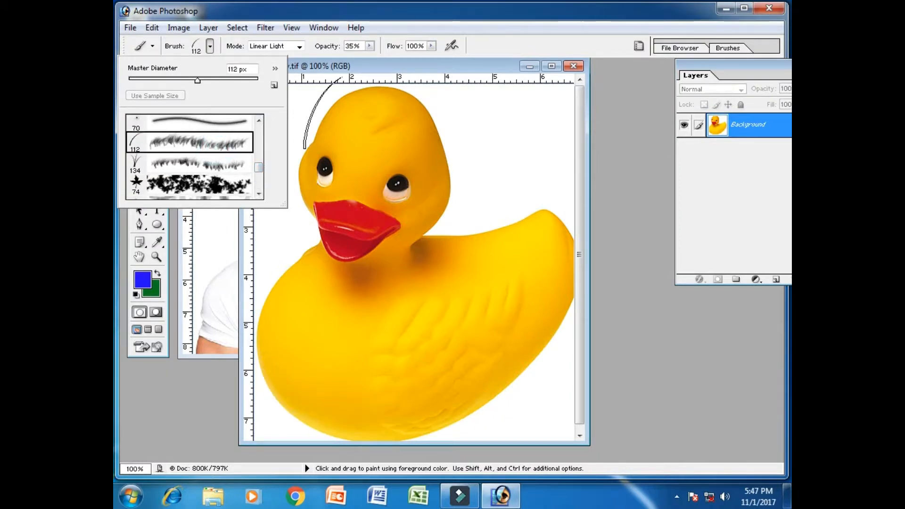
click(398, 70)
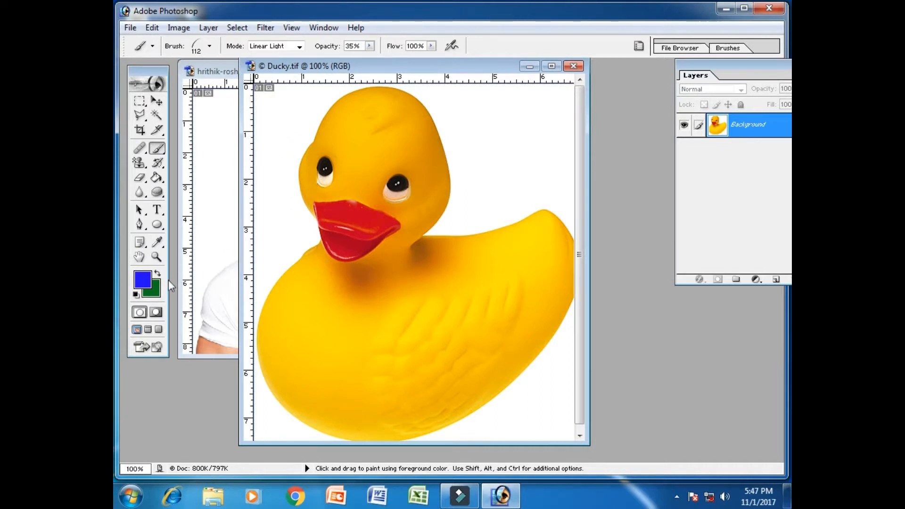
Set the foreground color to bright green (0DF718)
click(143, 279)
drag(645, 360, 644, 378)
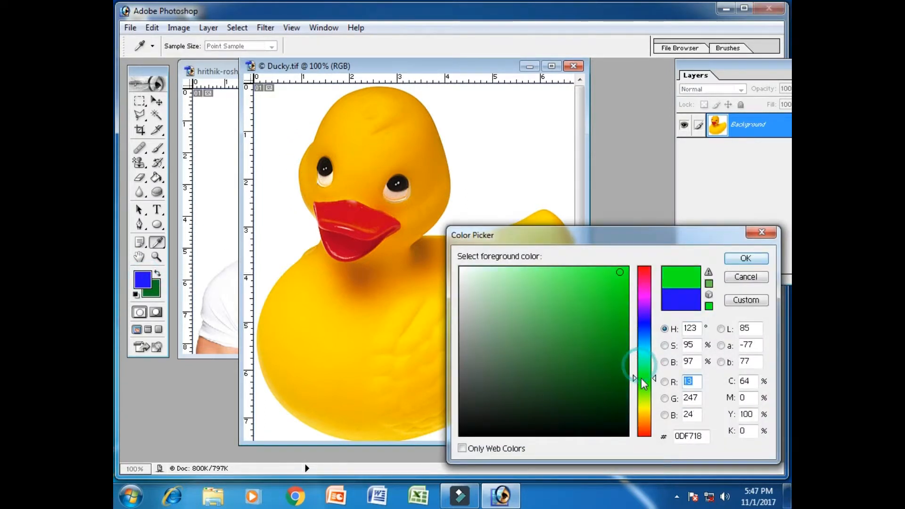
click(739, 259)
Paint faint test grass along the duck's base at 35% opacity in Linear Light mode and undo it
mouse_move(270, 413)
mouse_down()
mouse_move(501, 425)
mouse_move(558, 416)
mouse_move(436, 407)
mouse_up()
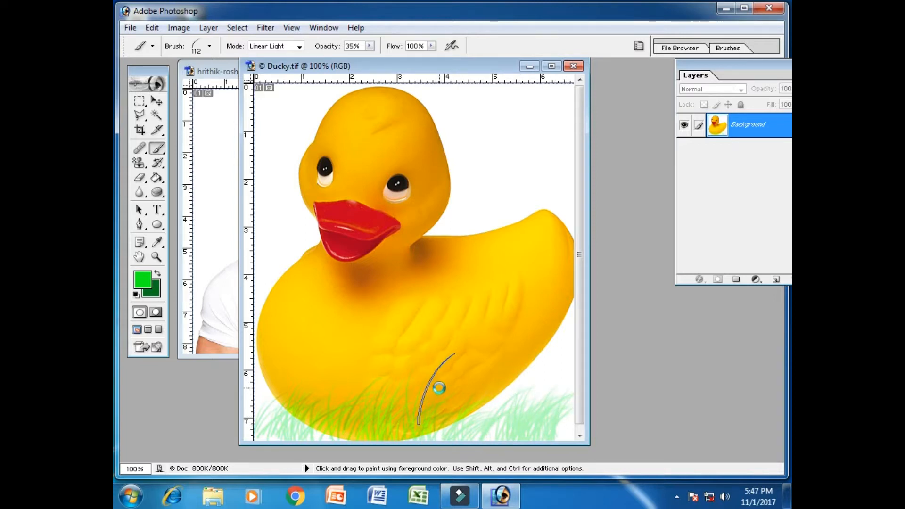
key(ctrl+z)
Set the brush to 100% opacity and Normal mode, and paint a dense strip of grass along the image's lower edge
click(371, 45)
drag(374, 61, 425, 60)
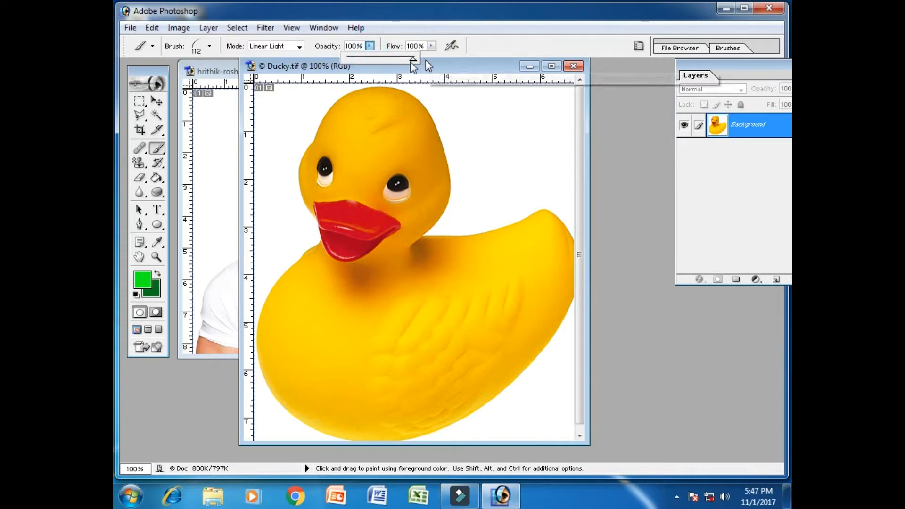
click(299, 46)
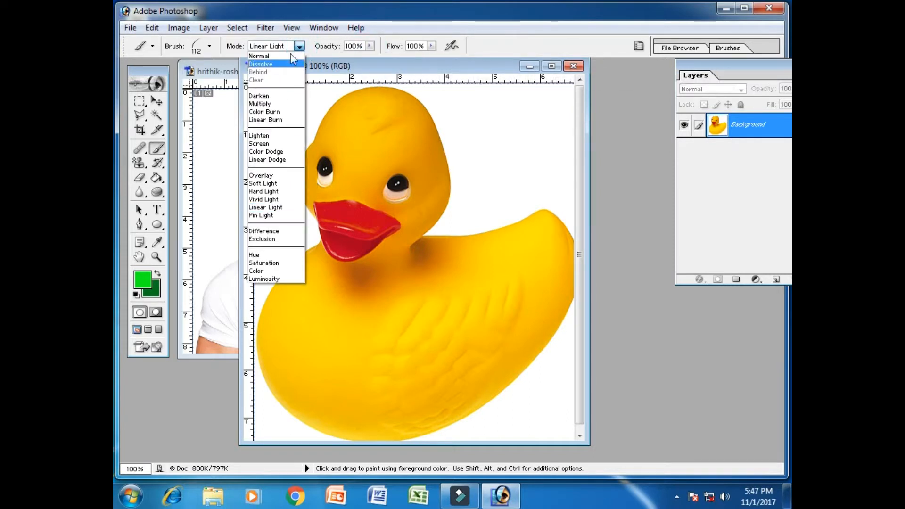
click(260, 56)
mouse_move(304, 405)
mouse_down()
mouse_move(271, 405)
mouse_move(565, 415)
mouse_move(256, 414)
mouse_move(566, 415)
mouse_move(283, 416)
mouse_move(556, 416)
mouse_up()
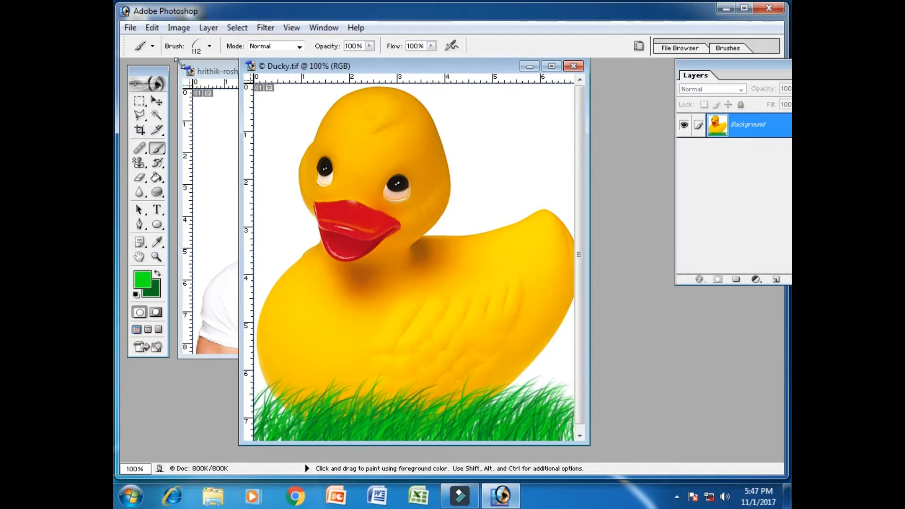
Choose the 74 px maple-leaf brush tip from the brush presets
click(209, 46)
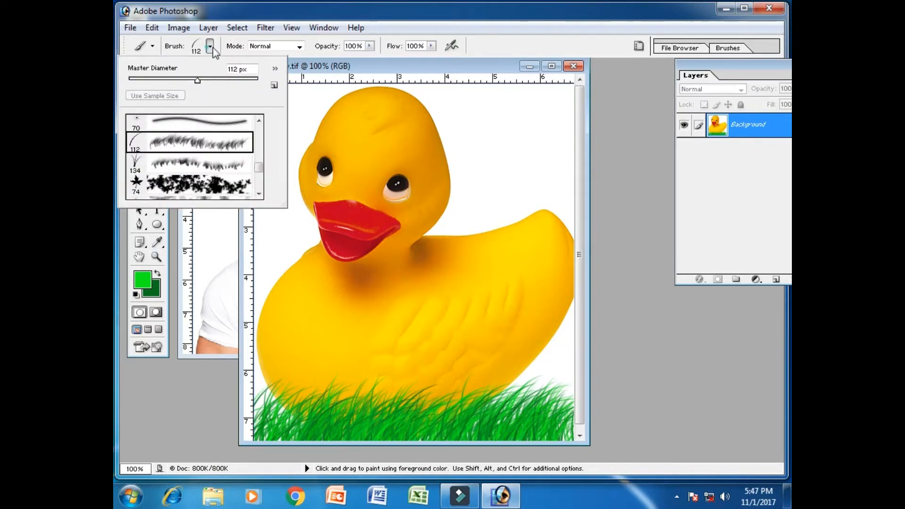
click(258, 194)
click(226, 167)
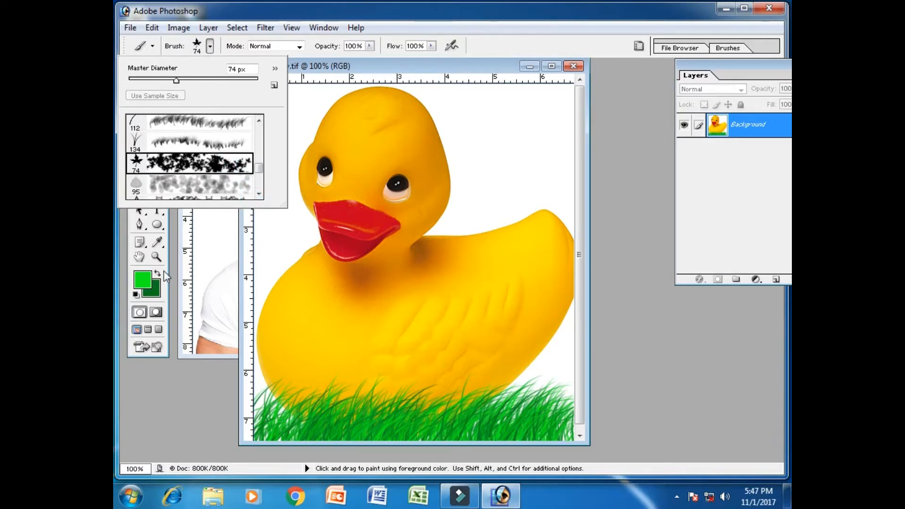
Set the foreground color to pink (F7537E)
click(148, 279)
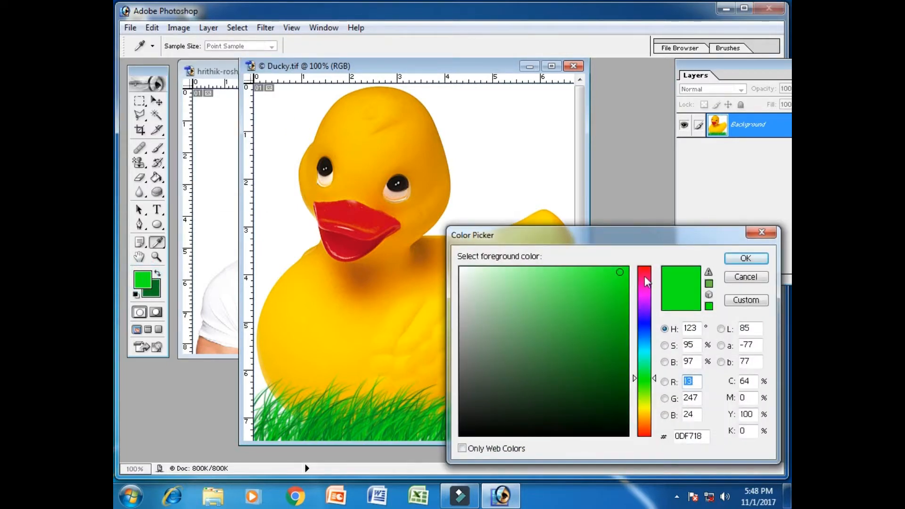
click(643, 274)
click(571, 272)
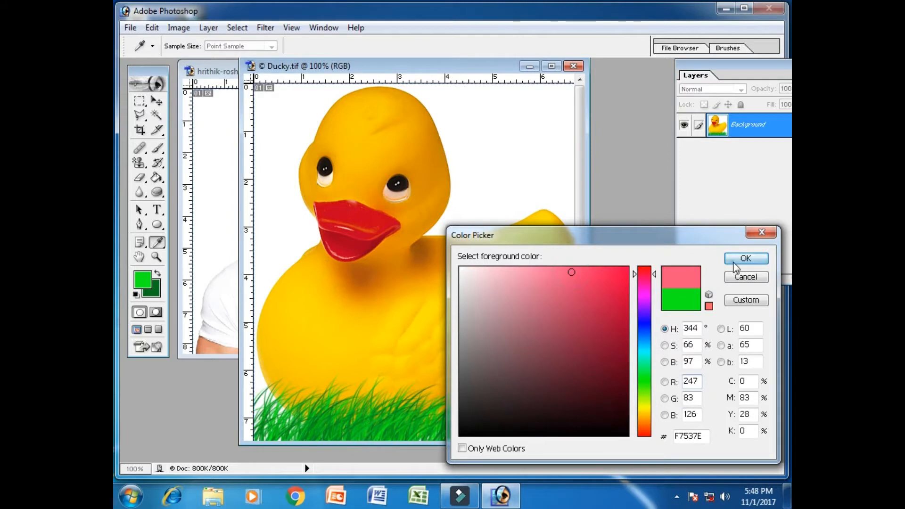
click(734, 261)
Scatter pink maple leaves over the white background around the duck and on its body
click(542, 137)
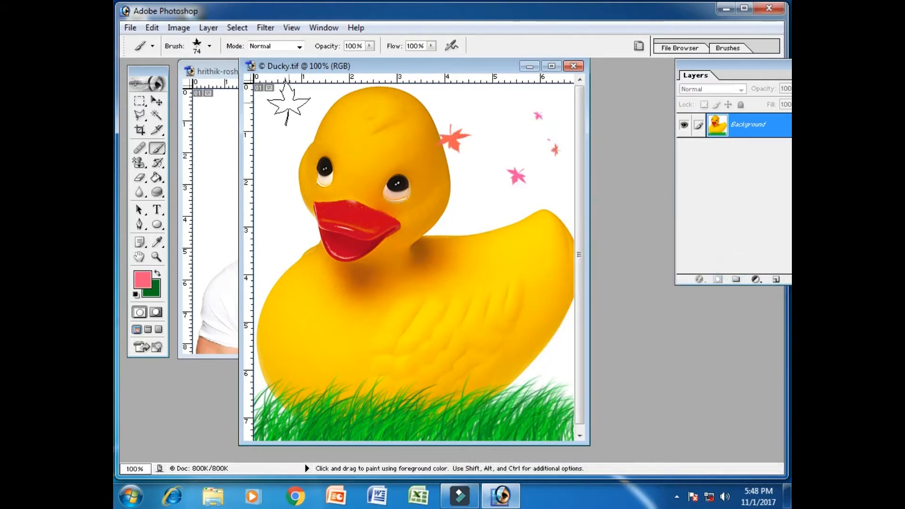
click(288, 104)
click(286, 255)
click(498, 276)
click(363, 325)
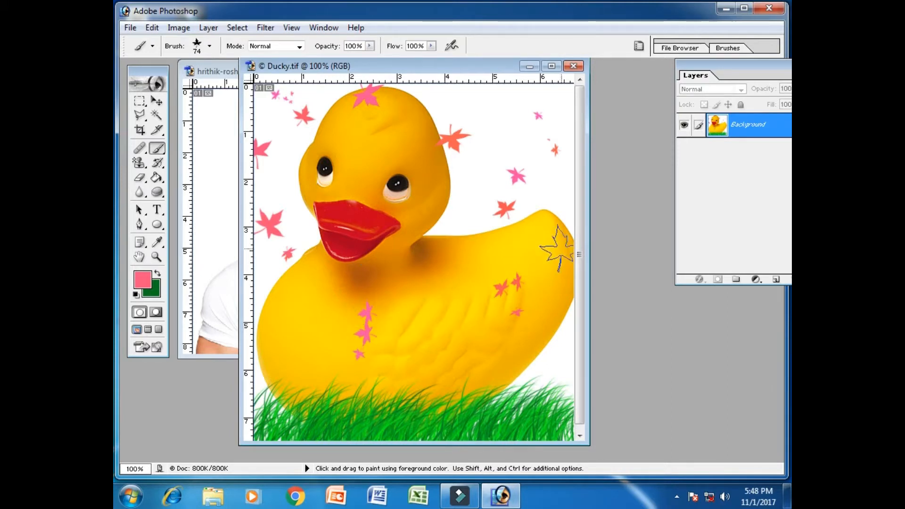
Move the Ducky window aside, and bring the hrithik-roshan portrait forward and maximize it
drag(380, 69, 545, 96)
click(311, 73)
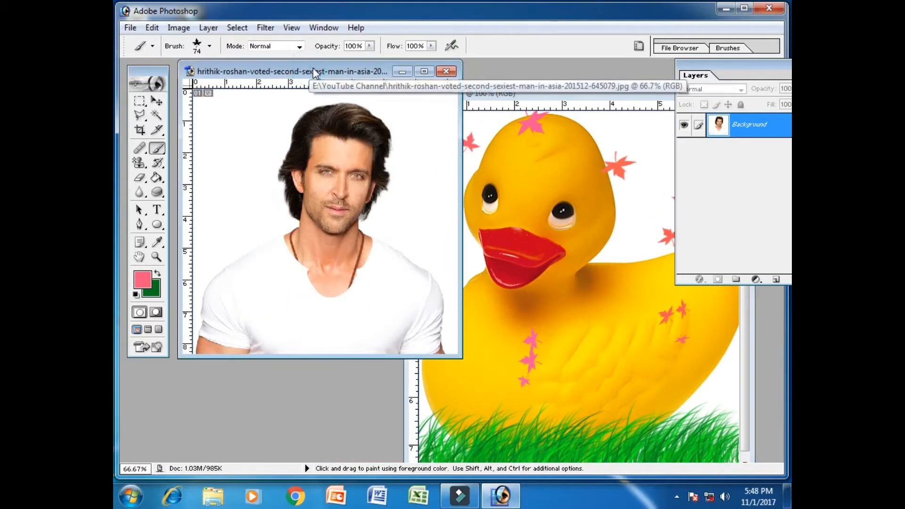
drag(312, 73, 351, 89)
click(462, 89)
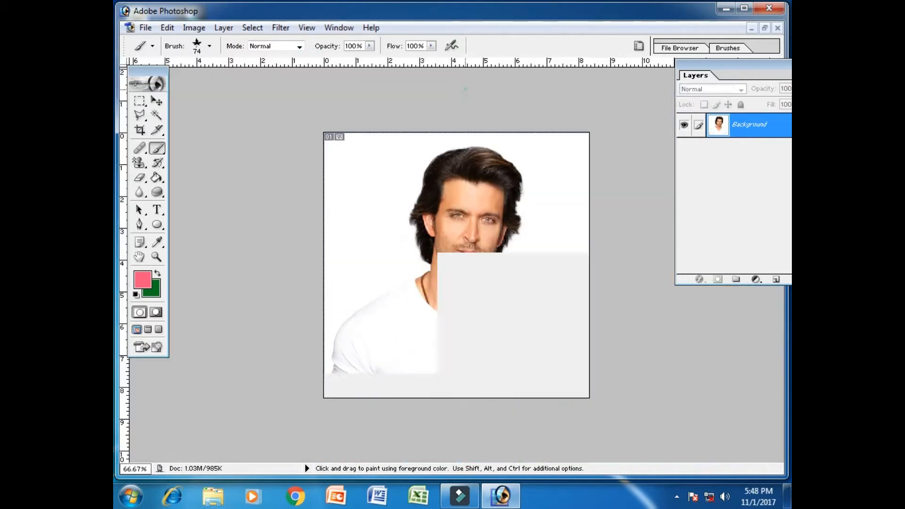
Select the Brush tool and zoom the portrait in to 200% on the face
click(157, 149)
click(203, 146)
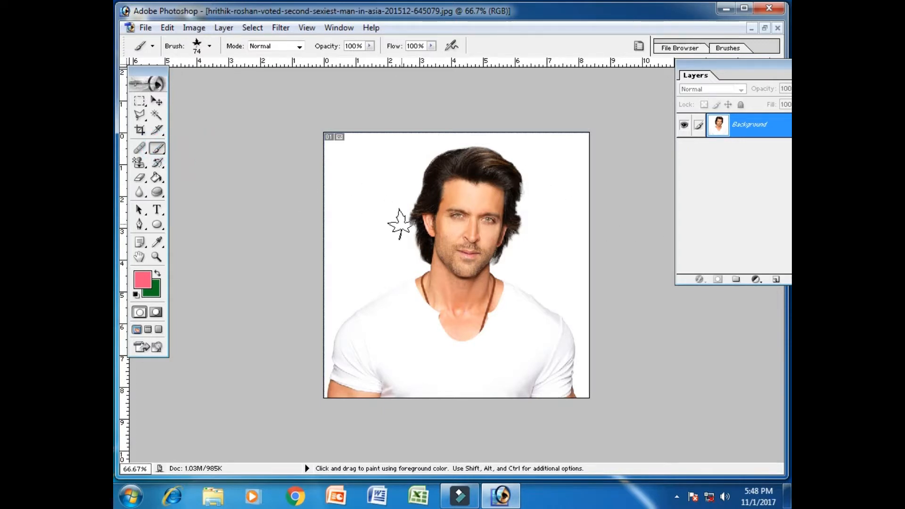
key(ctrl+plus)
key(ctrl+plus)
key(ctrl+plus)
key(ctrl+minus)
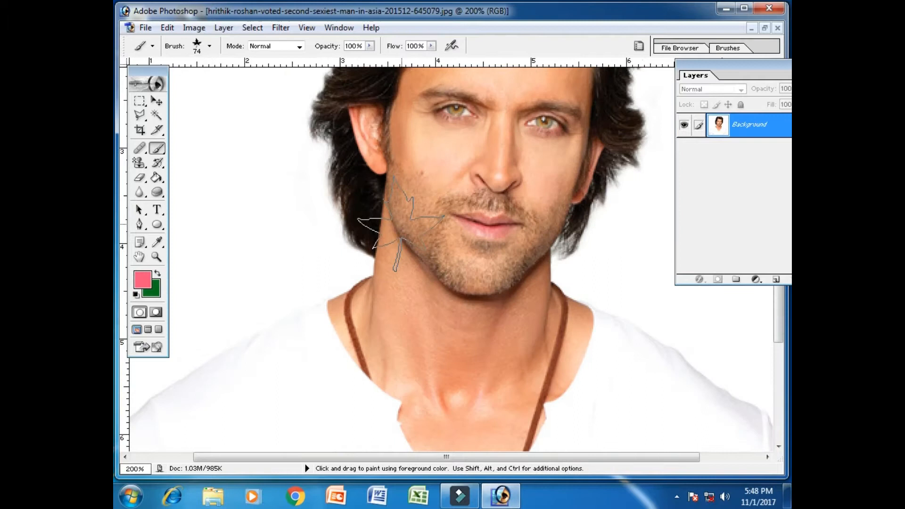
click(159, 150)
click(202, 146)
Choose the soft round 17 px brush tip and increase its master diameter to 19 px
click(210, 46)
drag(258, 168, 258, 134)
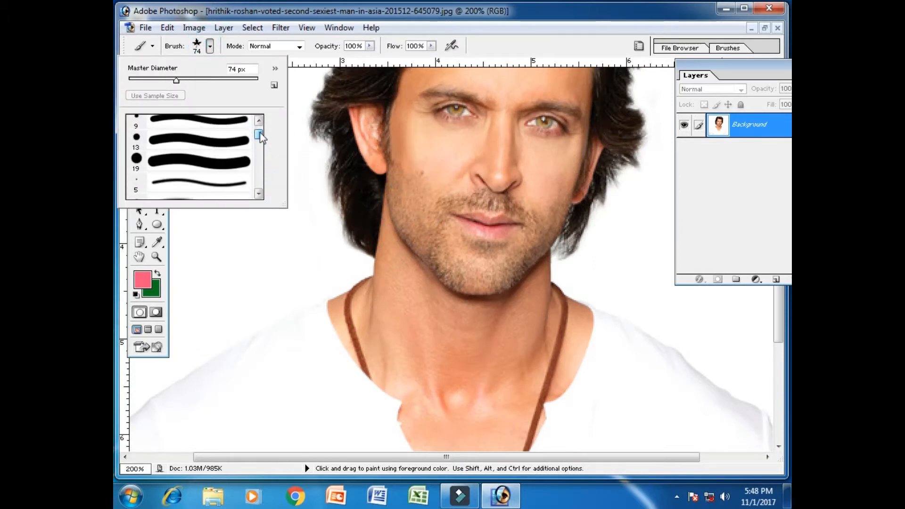
click(258, 194)
click(258, 194)
click(258, 194)
click(232, 185)
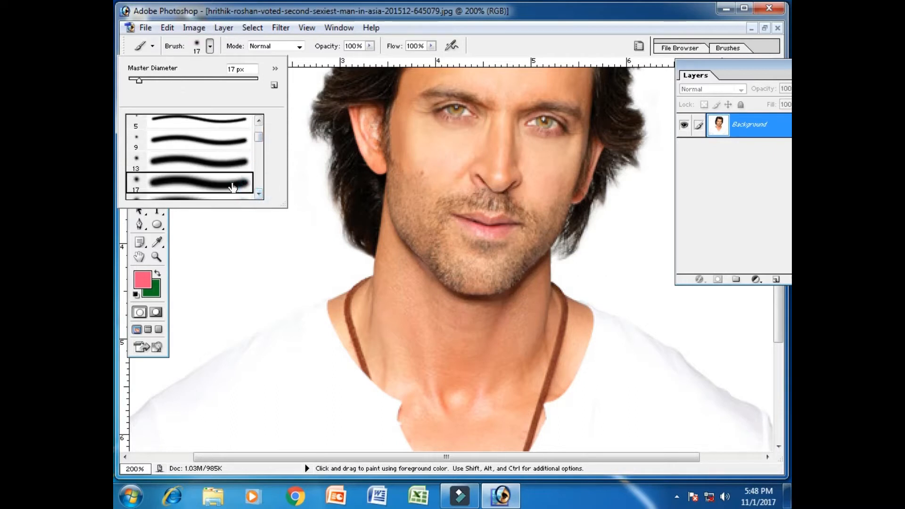
right_click(409, 152)
drag(440, 169, 441, 169)
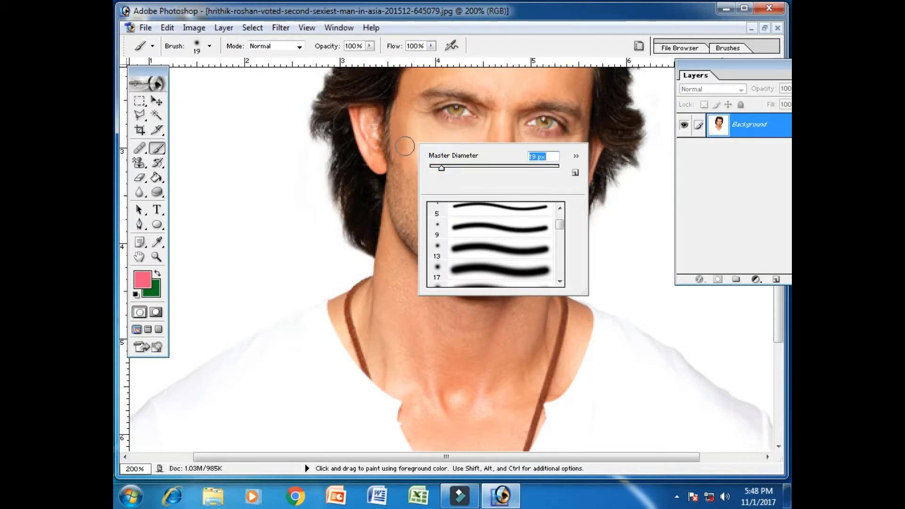
click(514, 17)
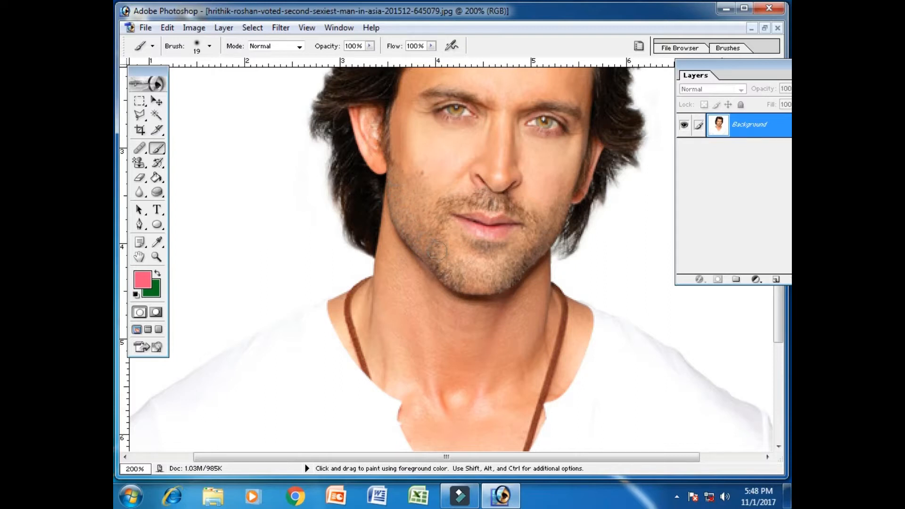
With the Brush tool active, sample a skin tone from the cheek beside the ear as the foreground color
click(157, 148)
click(195, 150)
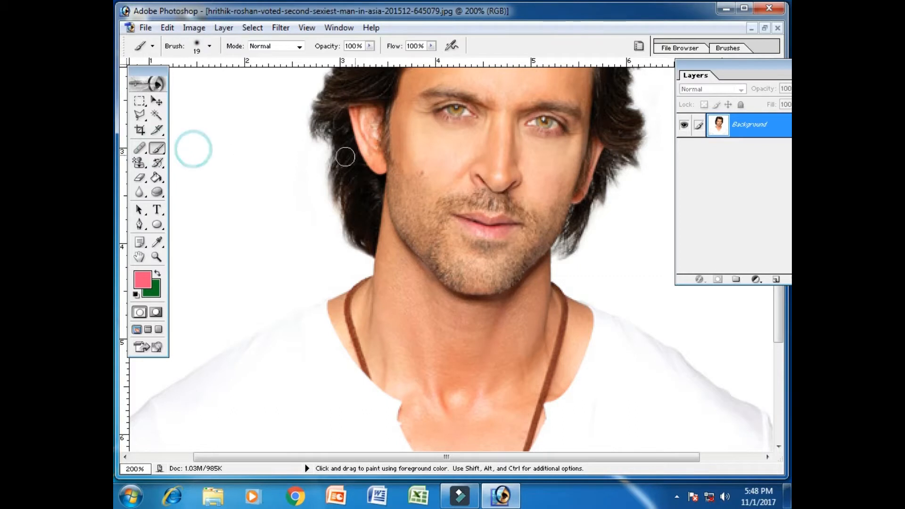
key(alt)
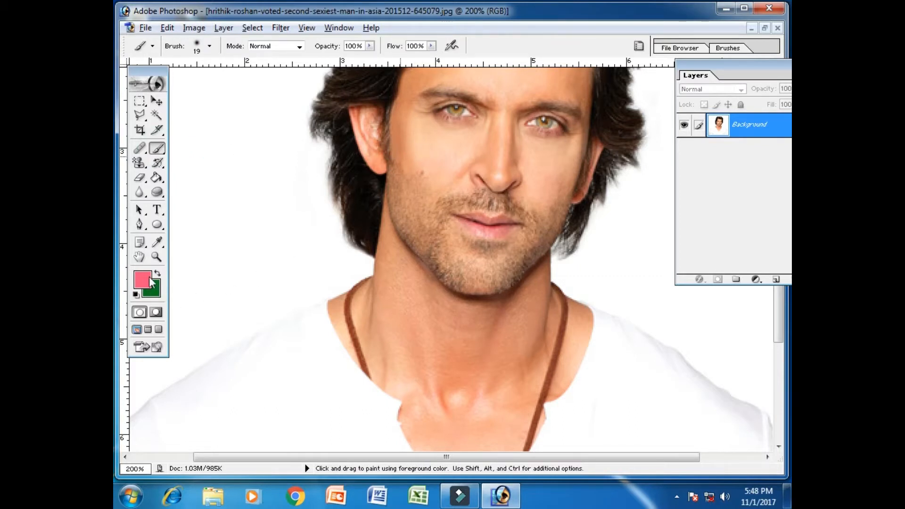
key(alt)
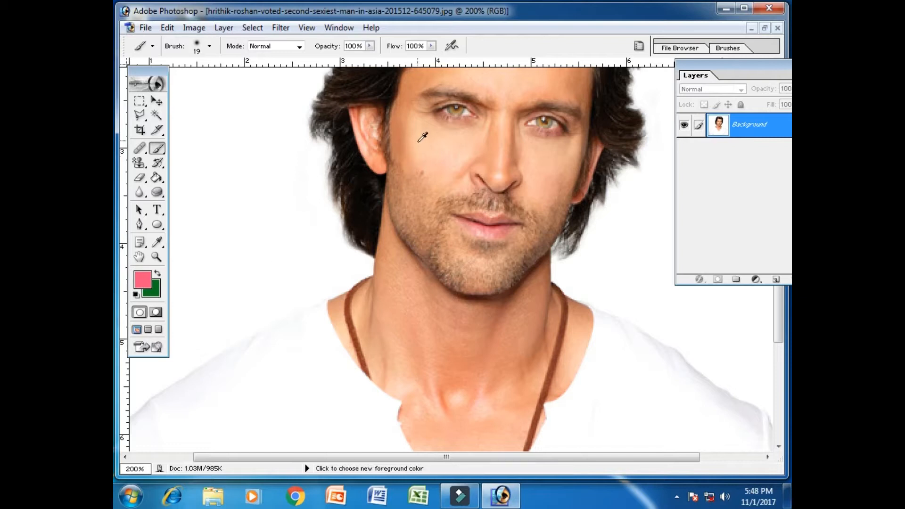
alt+click(415, 150)
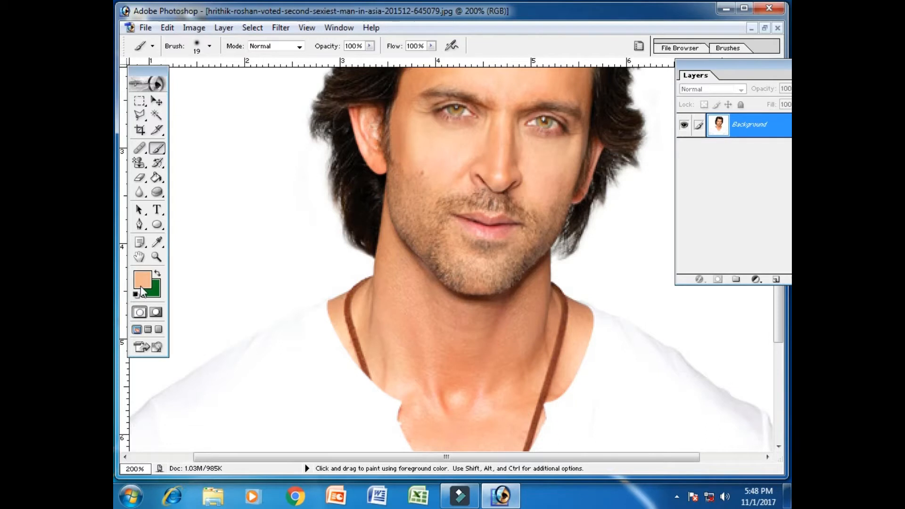
key(alt)
alt+click(410, 160)
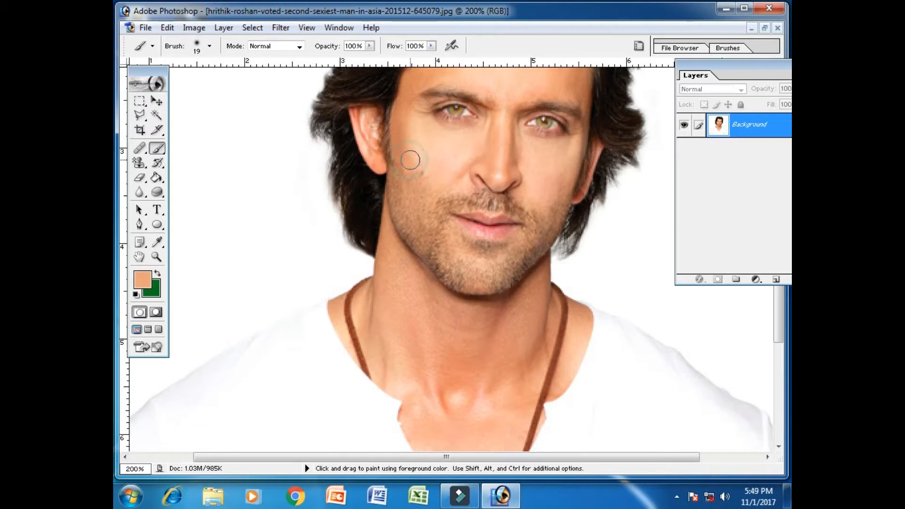
Try to cover the beard on the cheek and chin with the sampled skin tone at 100% opacity
mouse_move(398, 169)
mouse_down()
mouse_move(414, 208)
mouse_move(421, 184)
mouse_move(428, 225)
mouse_up()
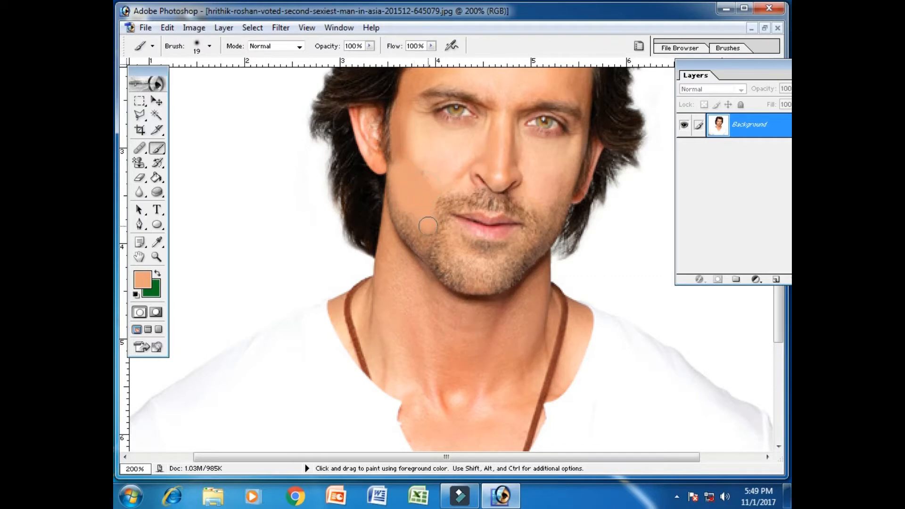
mouse_move(397, 193)
mouse_down()
mouse_move(441, 251)
mouse_move(402, 222)
mouse_move(411, 238)
mouse_move(452, 270)
mouse_move(441, 251)
mouse_move(437, 202)
mouse_move(440, 229)
mouse_up()
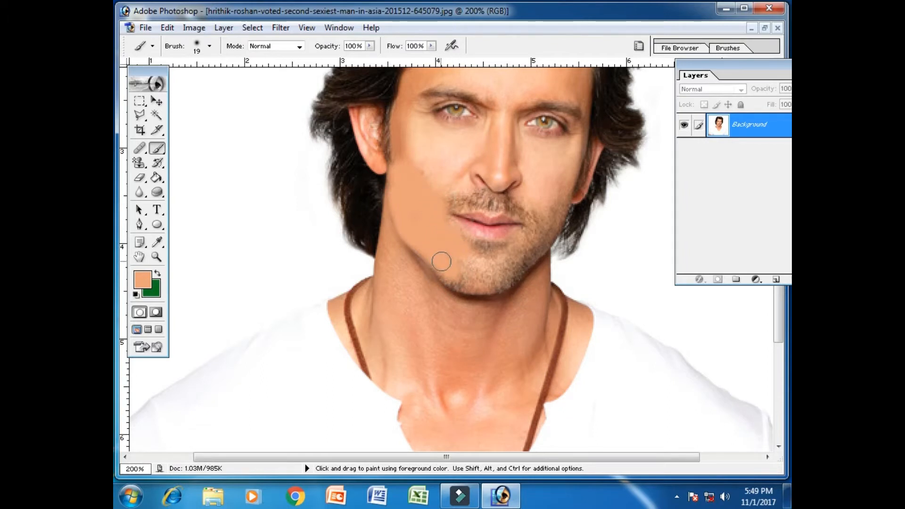
mouse_move(439, 262)
mouse_down()
mouse_move(494, 283)
mouse_move(451, 260)
mouse_move(495, 271)
mouse_move(466, 254)
mouse_move(505, 253)
mouse_up()
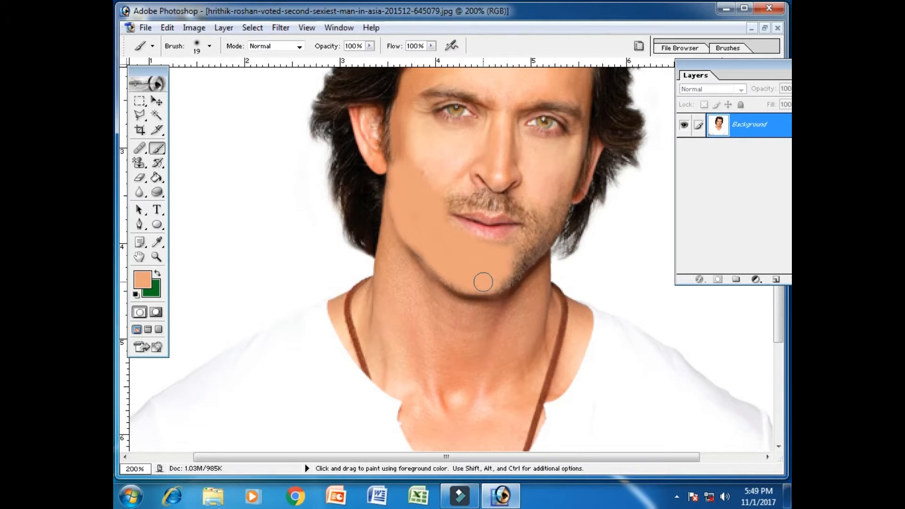
key(ctrl+z)
Set the brush opacity to 46% and paint the skin tone over the stubble on the same cheek and jaw
click(370, 45)
drag(375, 57, 335, 61)
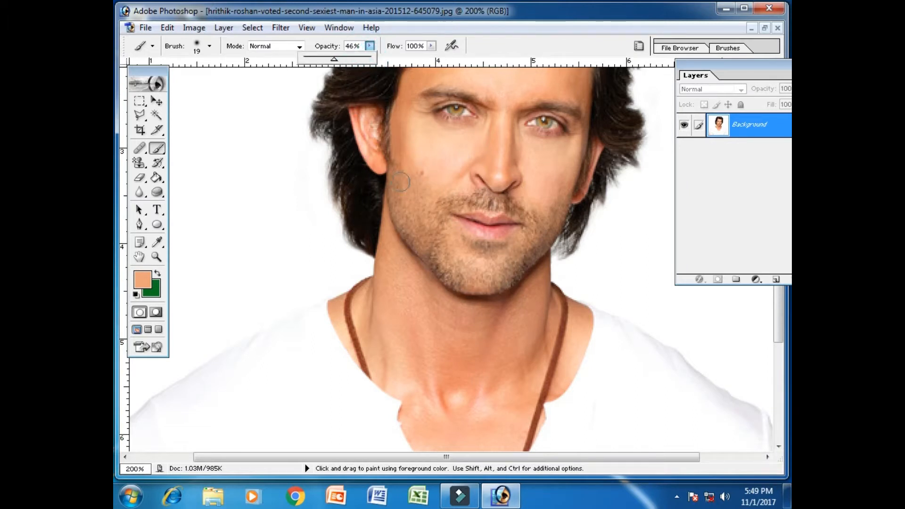
drag(408, 175, 416, 209)
drag(420, 178, 428, 228)
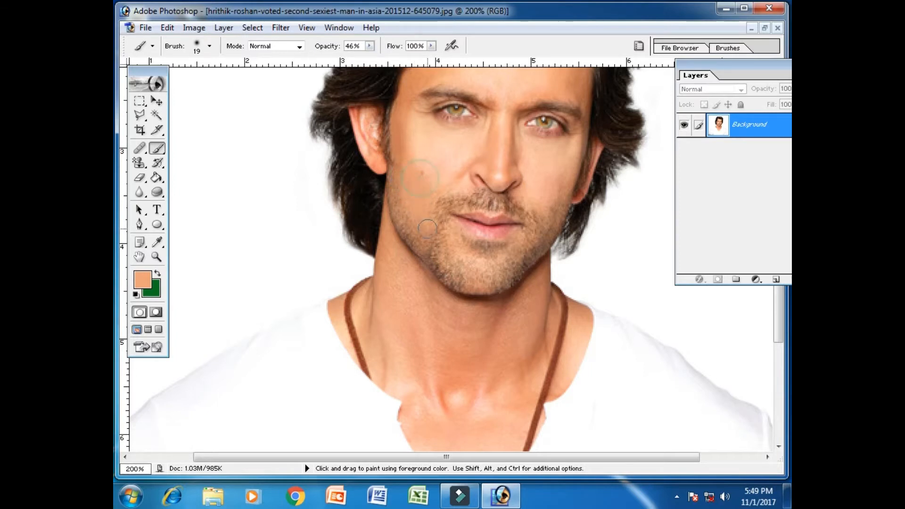
mouse_move(398, 171)
mouse_down()
mouse_move(401, 208)
mouse_move(426, 243)
mouse_up()
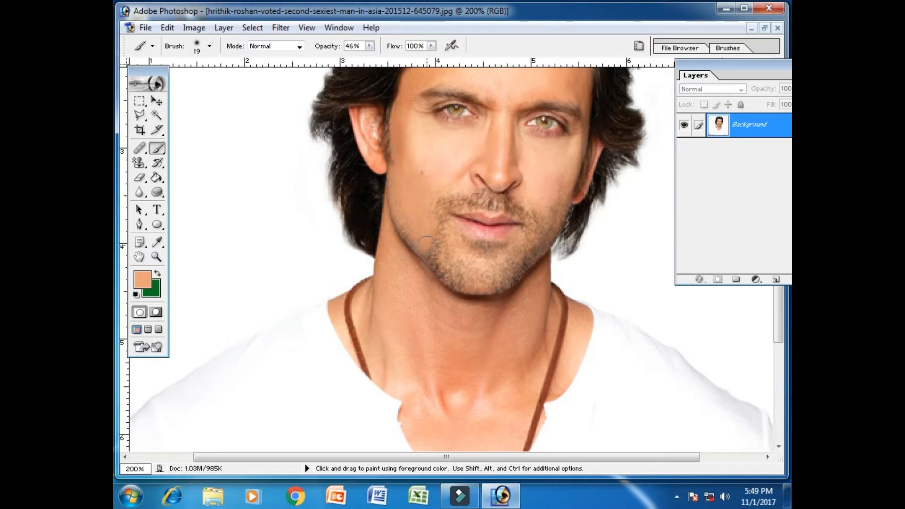
mouse_move(429, 211)
mouse_down()
mouse_move(445, 257)
mouse_move(419, 235)
mouse_move(445, 264)
mouse_move(426, 243)
mouse_up()
drag(397, 204, 450, 268)
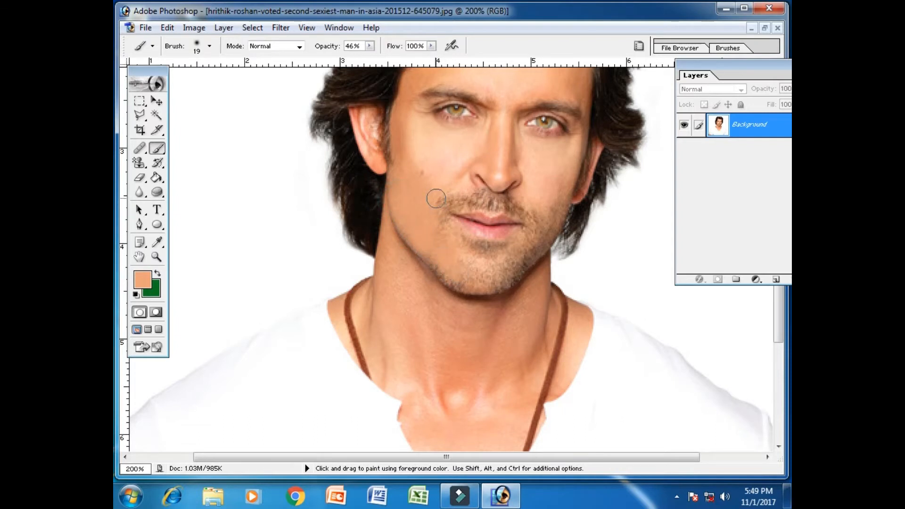
Sample a lighter skin tone beside the nose and paint over the moustache above the upper lip
key(alt)
alt+click(456, 183)
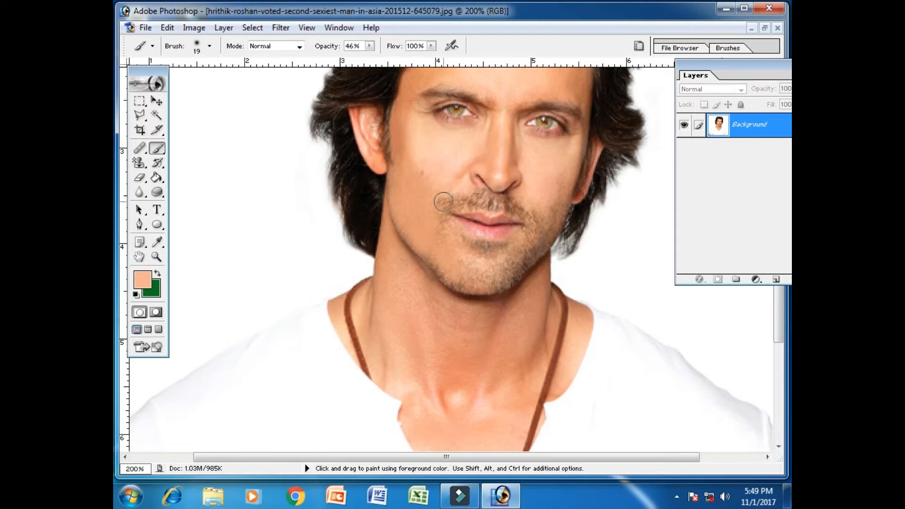
mouse_move(436, 205)
mouse_down()
mouse_move(485, 197)
mouse_move(439, 199)
mouse_move(532, 216)
mouse_move(501, 203)
mouse_up()
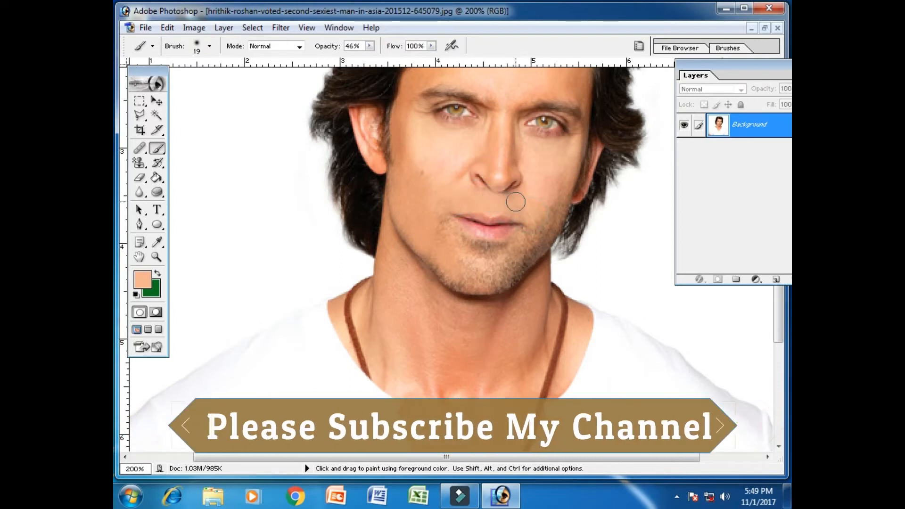
Sample skin tones from the opposite cheek and paint over the beard on that cheek, below the lip and on the chin
alt+click(550, 188)
mouse_move(564, 196)
mouse_down()
mouse_move(540, 236)
mouse_move(544, 197)
mouse_move(527, 246)
mouse_move(531, 227)
mouse_move(523, 240)
mouse_move(484, 256)
mouse_move(500, 253)
mouse_move(457, 245)
mouse_up()
alt+click(546, 196)
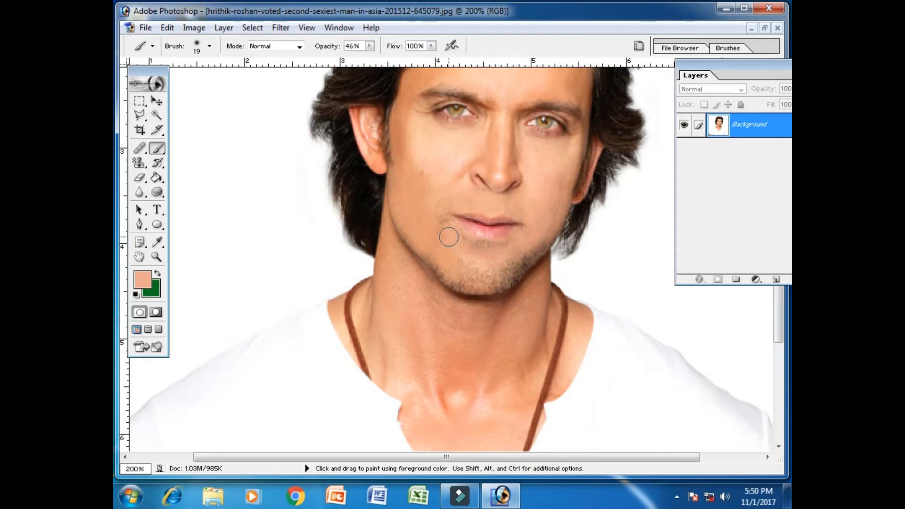
mouse_move(460, 240)
mouse_down()
mouse_move(497, 246)
mouse_move(469, 248)
mouse_up()
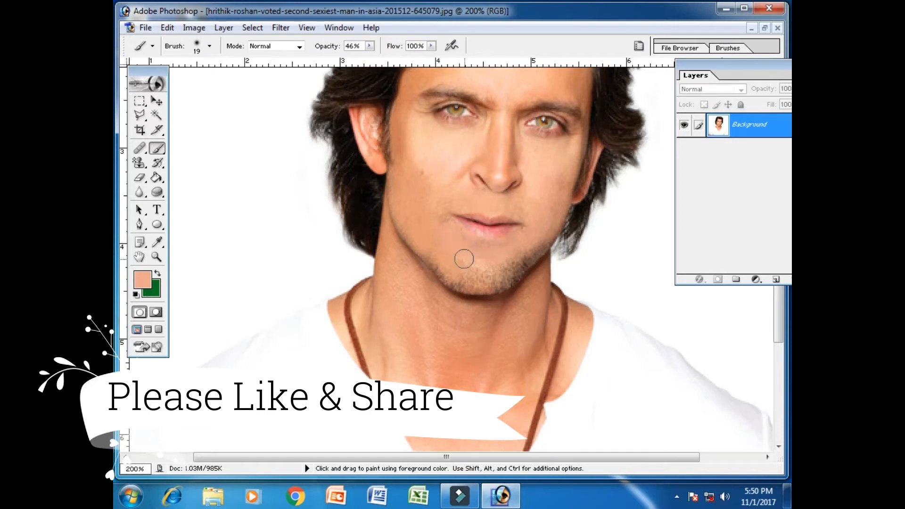
mouse_move(546, 235)
mouse_down()
mouse_move(515, 271)
mouse_move(489, 282)
mouse_move(508, 277)
mouse_move(458, 281)
mouse_up()
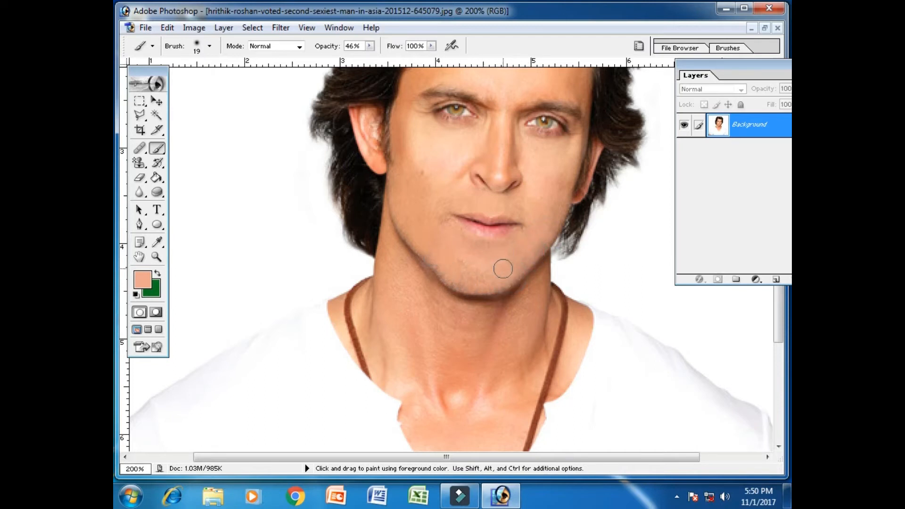
Touch up the leftover stubble along the jawline and beside the corner of the mouth with sampled skin color
mouse_move(521, 242)
mouse_down()
mouse_move(465, 279)
mouse_move(434, 264)
mouse_move(402, 229)
mouse_up()
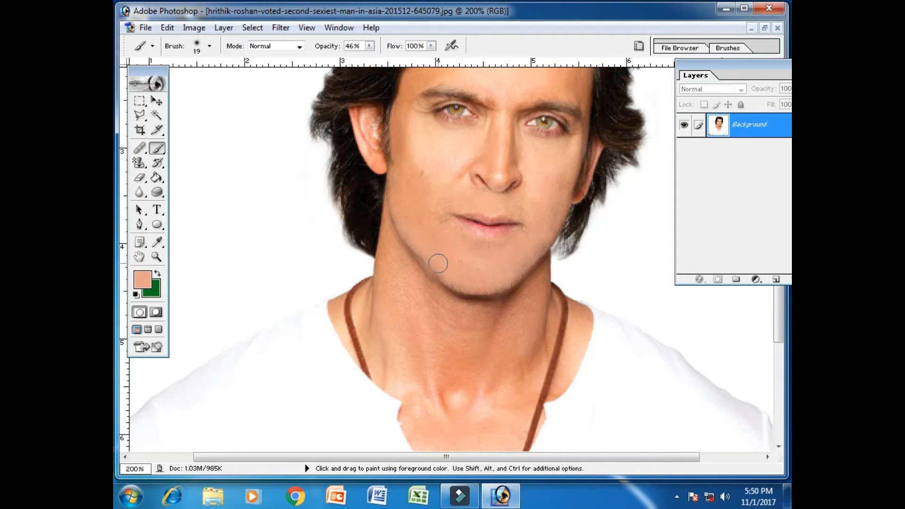
key(alt)
key(alt)
drag(439, 214, 448, 202)
Examine the retouched face at several zoom levels, ending on the mouth and chin at 300%
key(ctrl+minus)
key(ctrl+minus)
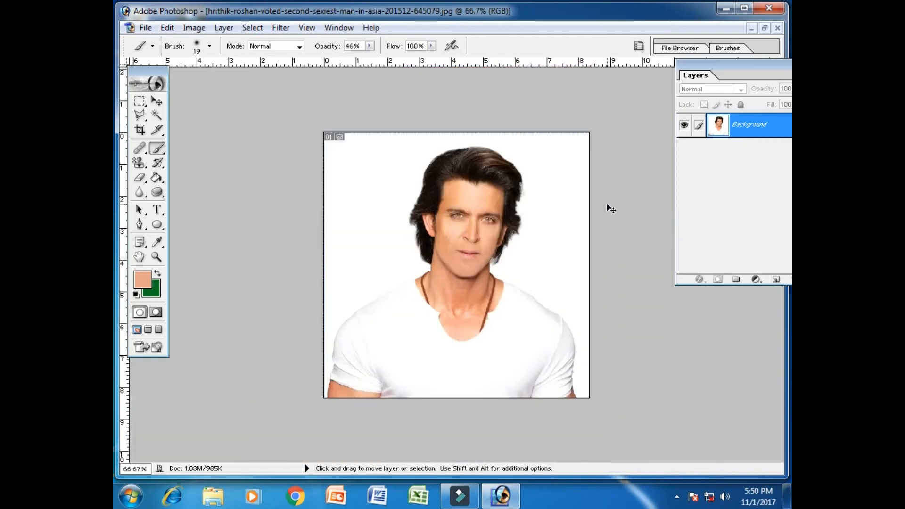
key(ctrl+plus)
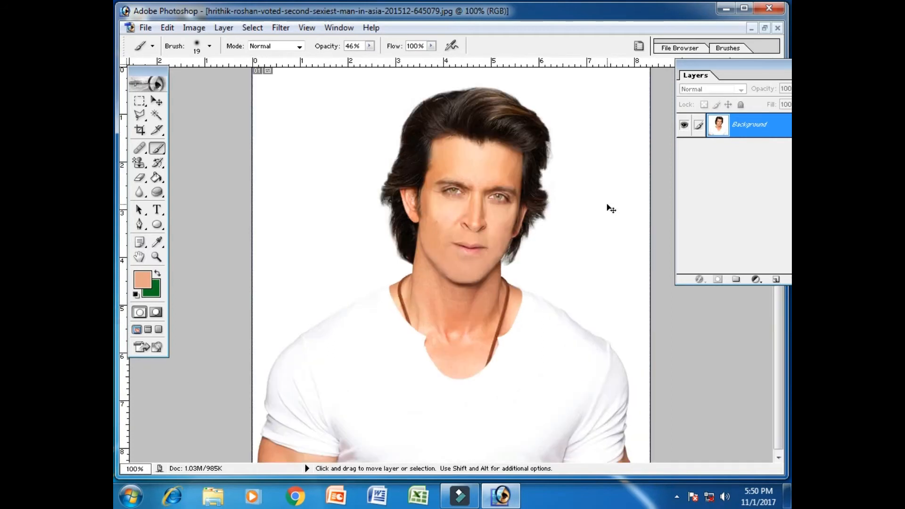
key(ctrl+minus)
key(ctrl+minus)
key(ctrl+minus)
key(ctrl+plus)
key(ctrl+plus)
key(ctrl+plus)
key(ctrl+plus)
key(ctrl+minus)
key(ctrl+plus)
key(ctrl+plus)
key(ctrl+minus)
key(ctrl+plus)
key(ctrl+minus)
key(ctrl+plus)
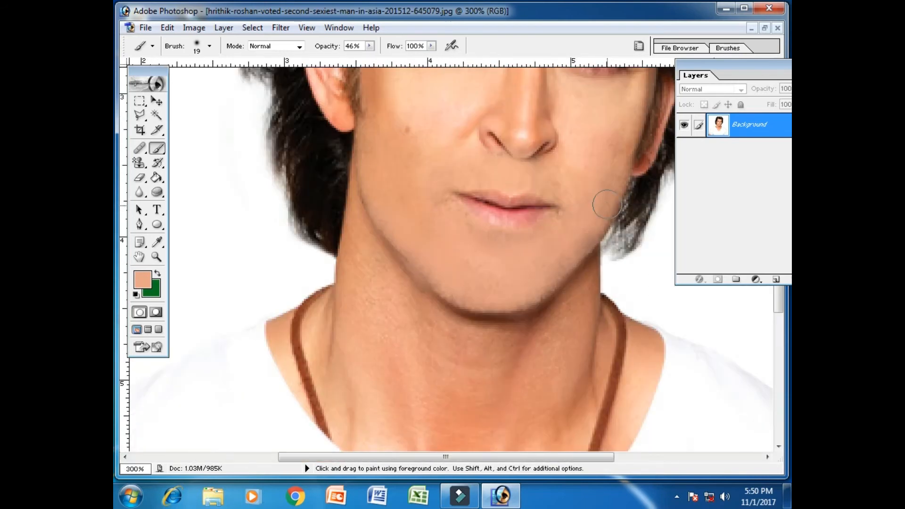
Sample the light forehead skin tone, set the brush opacity to 100% and paint along the hairline above the forehead
key(space)
drag(443, 132, 458, 323)
drag(422, 199, 425, 351)
mouse_move(541, 274)
mouse_down()
mouse_move(559, 250)
mouse_move(547, 247)
mouse_move(563, 257)
mouse_move(537, 220)
mouse_up()
alt+click(553, 262)
alt+click(554, 263)
click(370, 46)
drag(370, 59, 417, 68)
mouse_move(512, 240)
mouse_down()
mouse_move(521, 226)
mouse_move(541, 247)
mouse_move(535, 216)
mouse_move(574, 245)
mouse_move(587, 241)
mouse_move(581, 234)
mouse_up()
mouse_move(509, 226)
mouse_down()
mouse_move(489, 222)
mouse_move(596, 234)
mouse_move(461, 222)
mouse_up()
Check the retouched portrait and step back through the last several brush strokes
key(ctrl+minus)
key(ctrl+minus)
key(ctrl+minus)
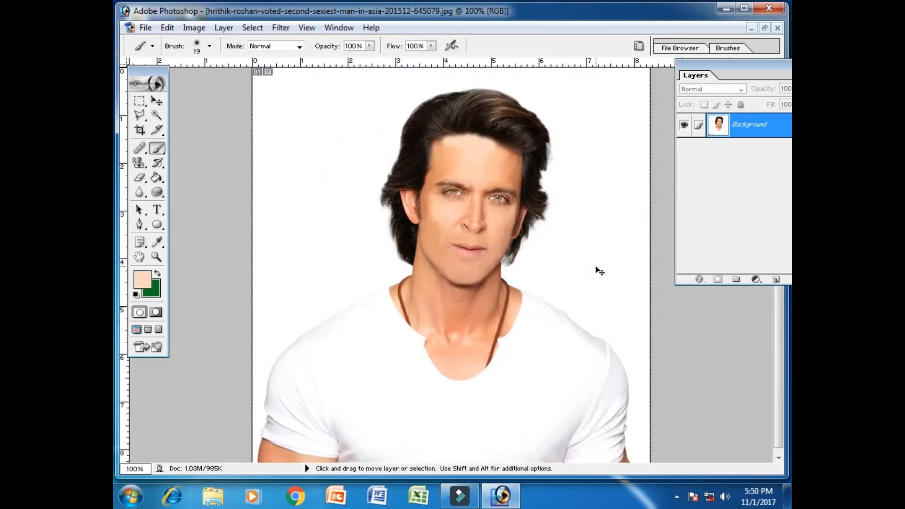
key(ctrl+plus)
key(ctrl+plus)
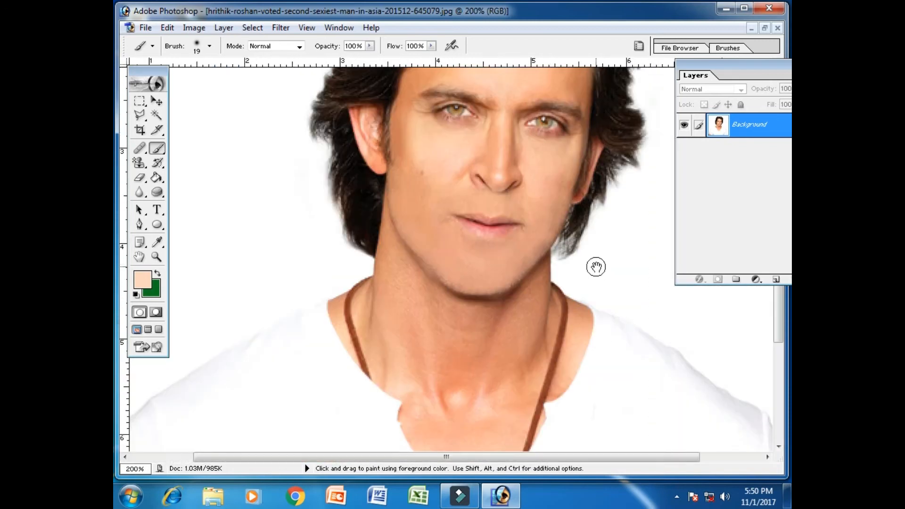
drag(576, 210, 558, 369)
key(ctrl)
key(ctrl+alt+z)
key(ctrl+alt+z)
key(ctrl+alt+z)
key(ctrl+alt+z)
key(ctrl+alt+z)
key(ctrl+alt+z)
key(ctrl+alt+z)
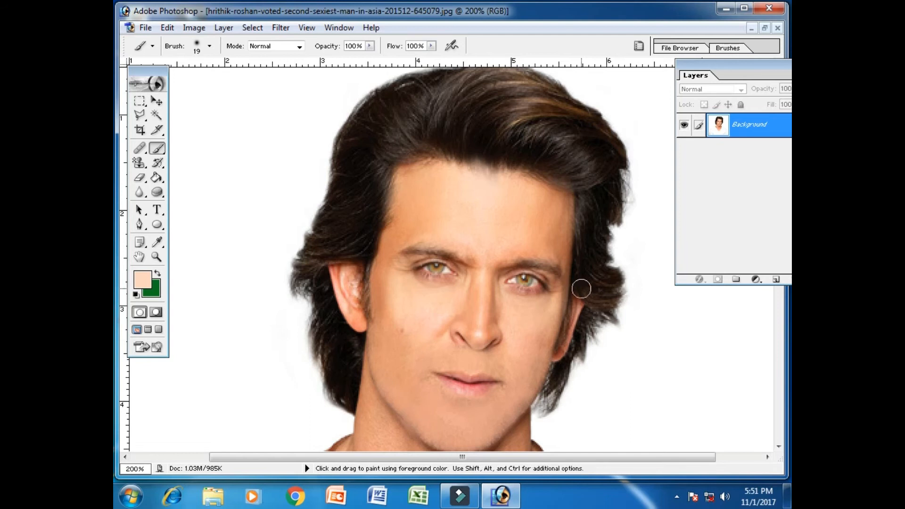
drag(523, 330, 526, 190)
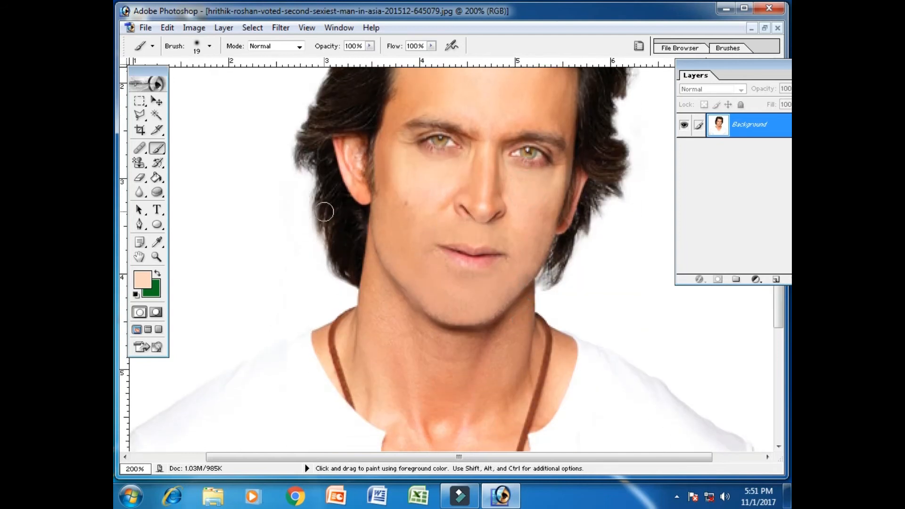
key(ctrl+minus)
key(ctrl+minus)
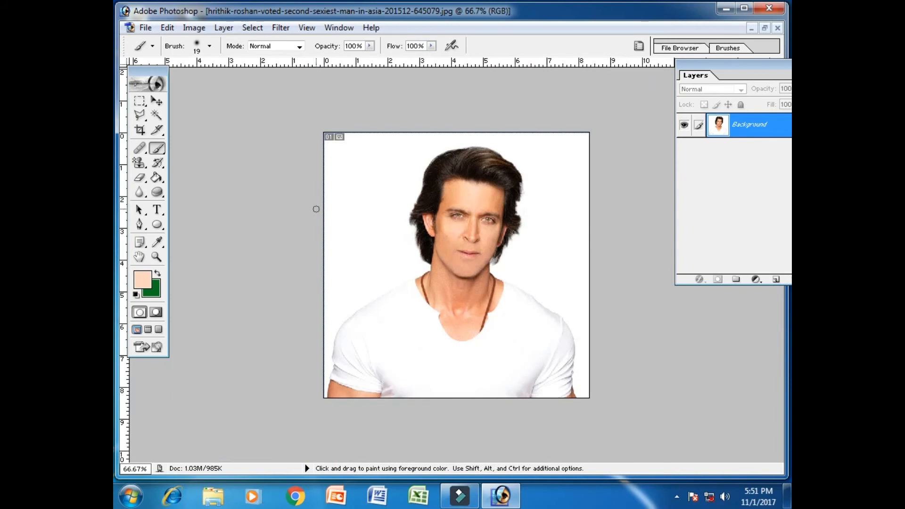
With the Pencil tool, stamp star shapes beside the head and draw a wavy line over the hair with the 3 px tip
drag(165, 153, 203, 160)
click(365, 184)
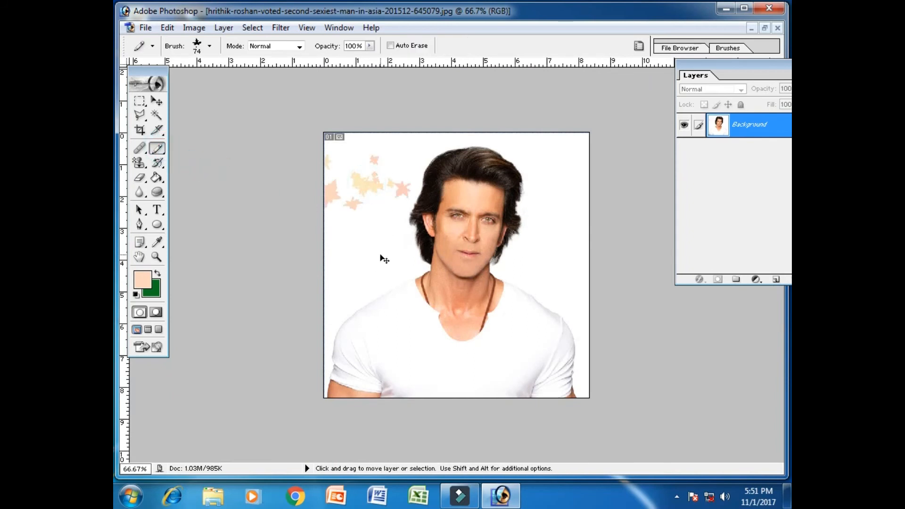
click(196, 45)
mouse_move(262, 135)
mouse_down()
mouse_move(261, 168)
mouse_move(243, 138)
mouse_up()
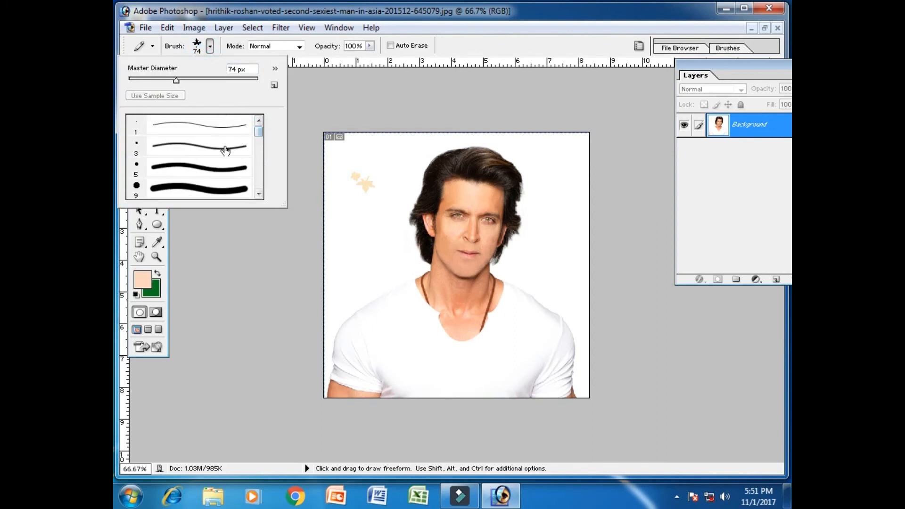
click(226, 150)
mouse_move(371, 169)
mouse_down()
mouse_move(402, 152)
mouse_move(422, 158)
mouse_move(477, 150)
mouse_up()
Set the foreground color to orange and draw freehand pencil lines beside the head and across the neck
click(138, 281)
click(617, 277)
click(740, 260)
drag(568, 184, 581, 179)
mouse_move(532, 204)
mouse_down()
mouse_move(537, 240)
mouse_move(457, 293)
mouse_up()
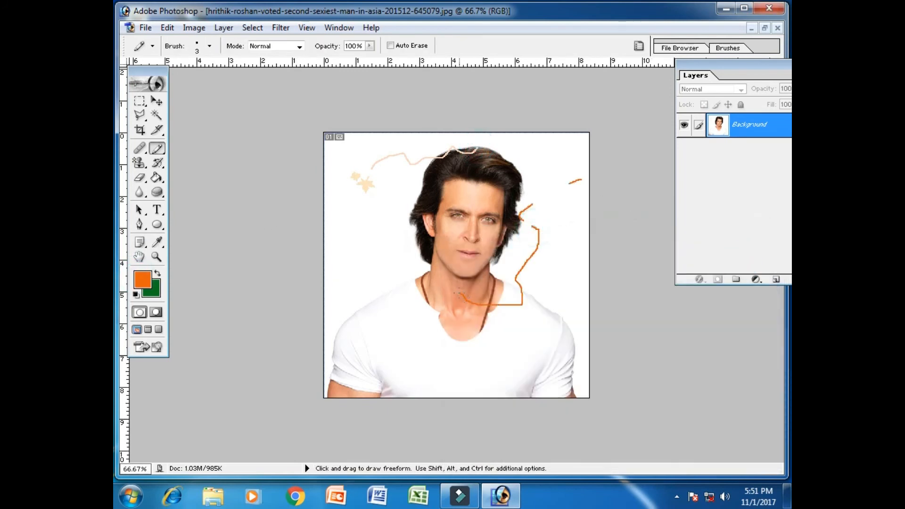
drag(546, 205, 548, 204)
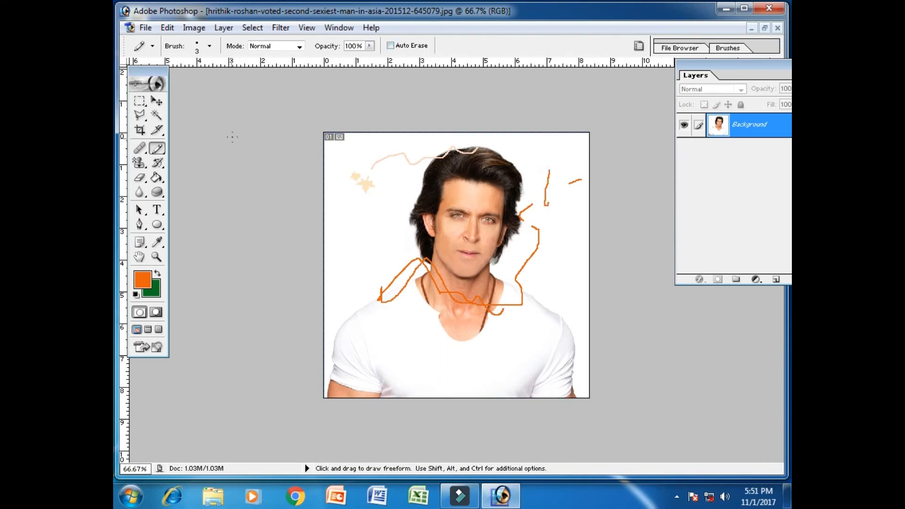
Switch to the Brush tool and back to the Pencil tool, and draw more orange freehand lines across the face and shirt
click(157, 147)
click(191, 151)
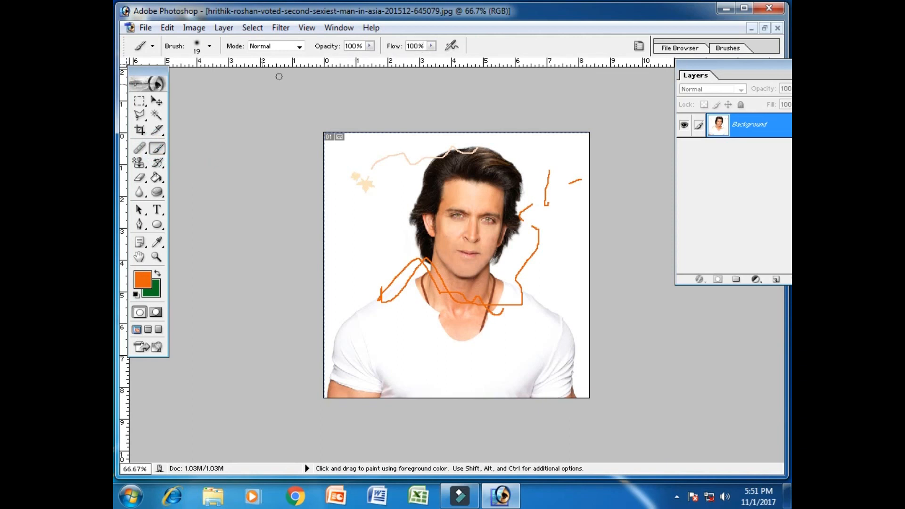
click(152, 156)
click(193, 161)
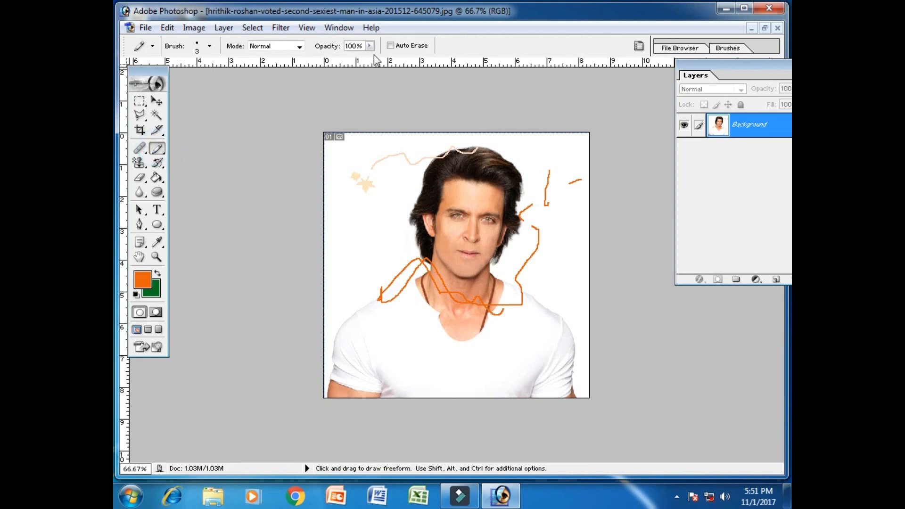
mouse_move(330, 249)
mouse_down()
mouse_move(432, 248)
mouse_move(535, 200)
mouse_up()
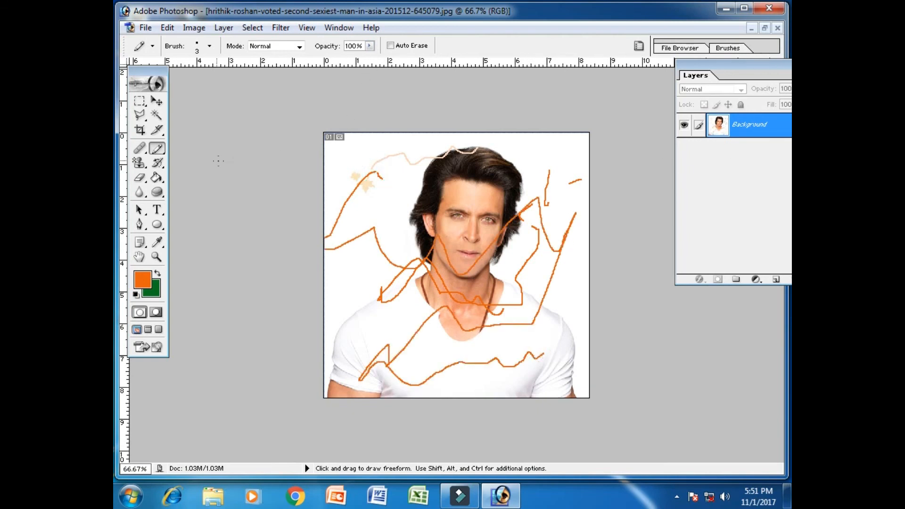
click(160, 149)
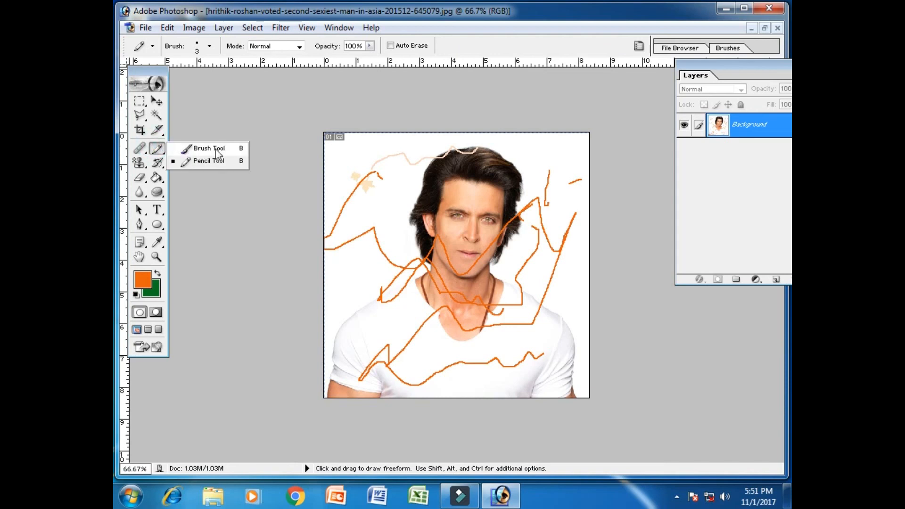
Restore the portrait to a floating window, bring the Ducky image forward and move it over the portrait
click(764, 28)
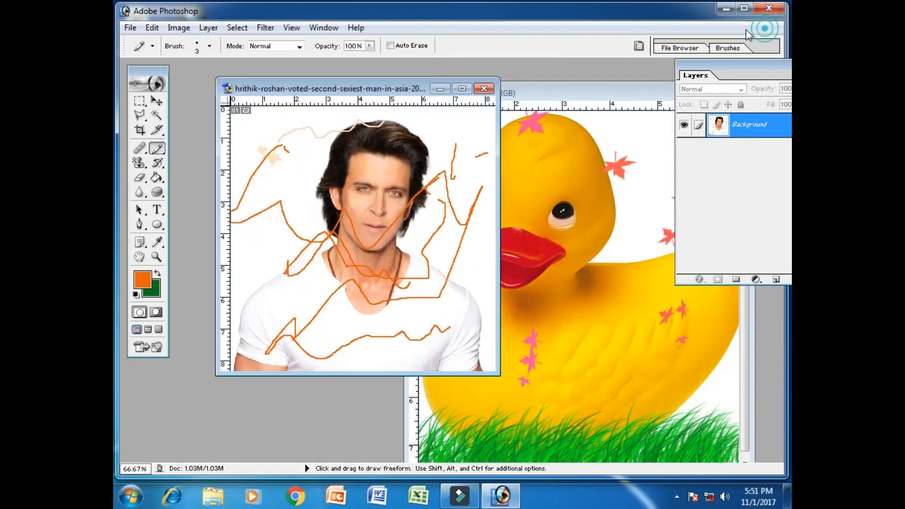
click(558, 92)
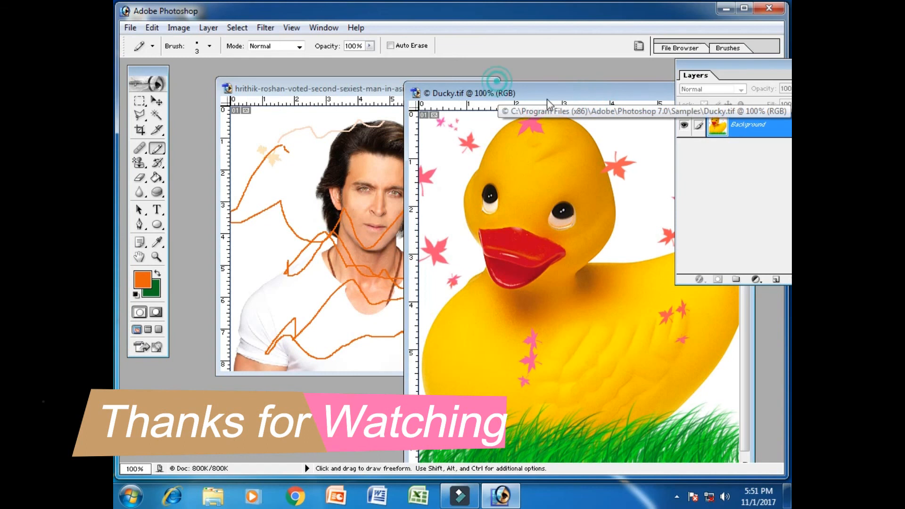
drag(523, 97, 413, 84)
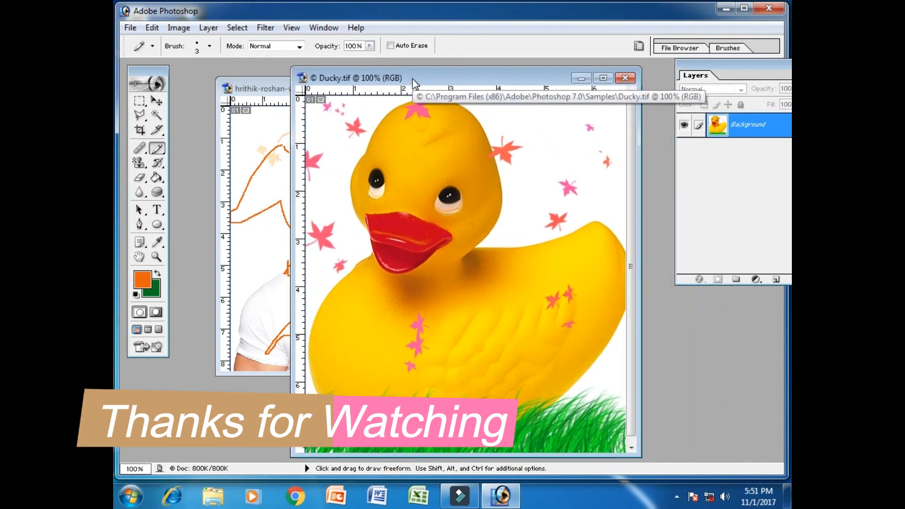